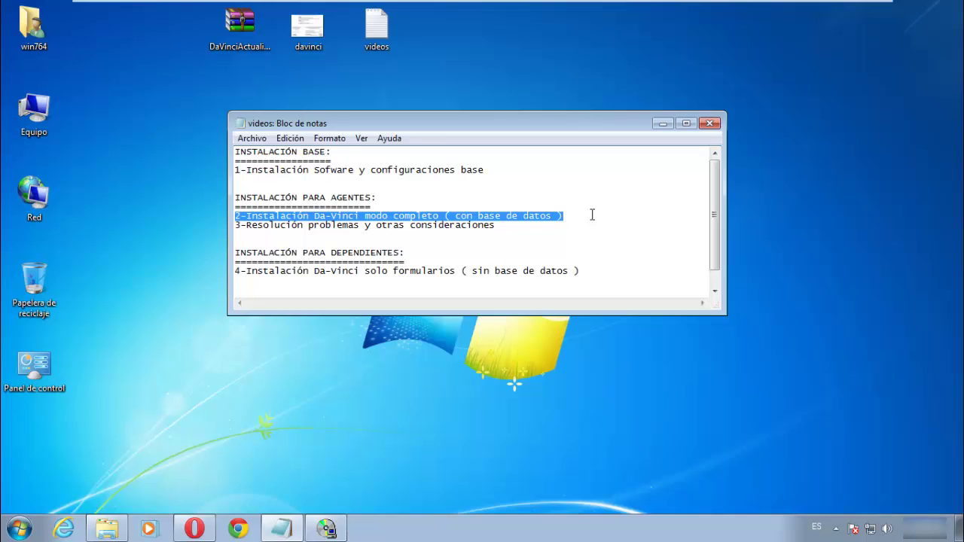
Step: Open the davinci overview image, and bring the DaVinci installation menu back to its main page in front of it
double_click(315, 33)
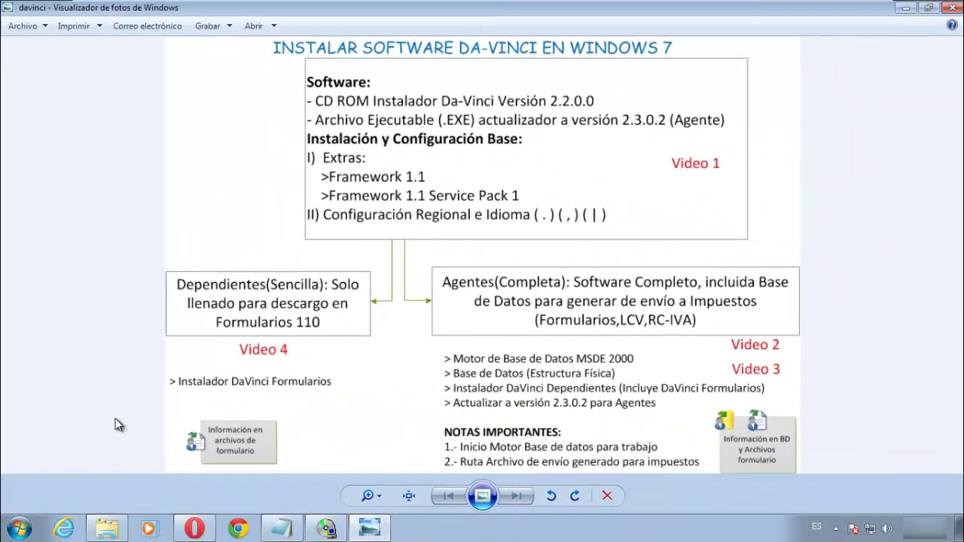
click(327, 530)
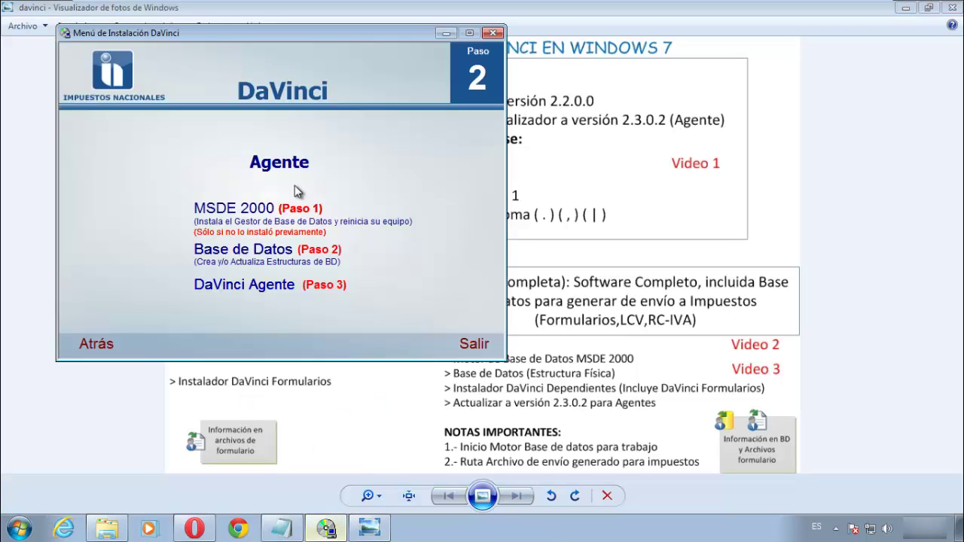
click(107, 345)
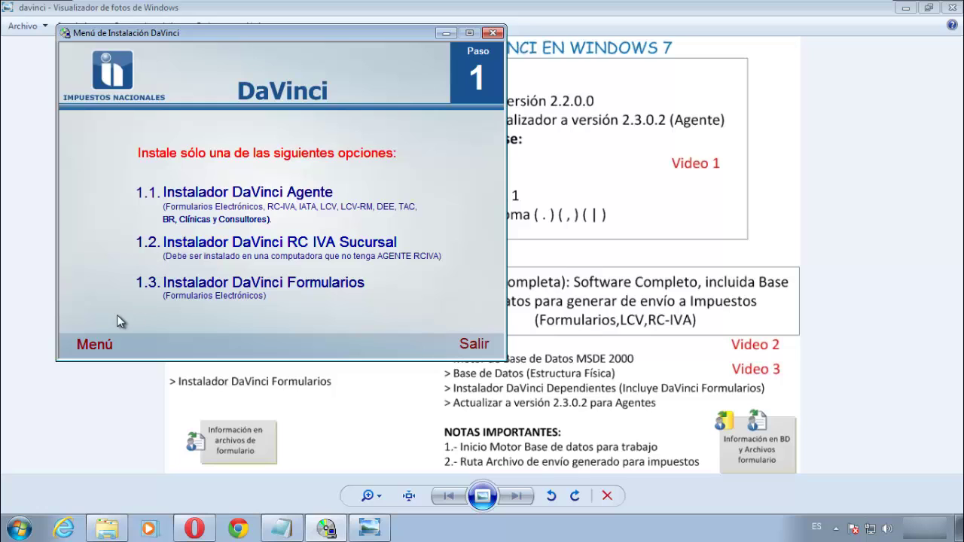
click(103, 344)
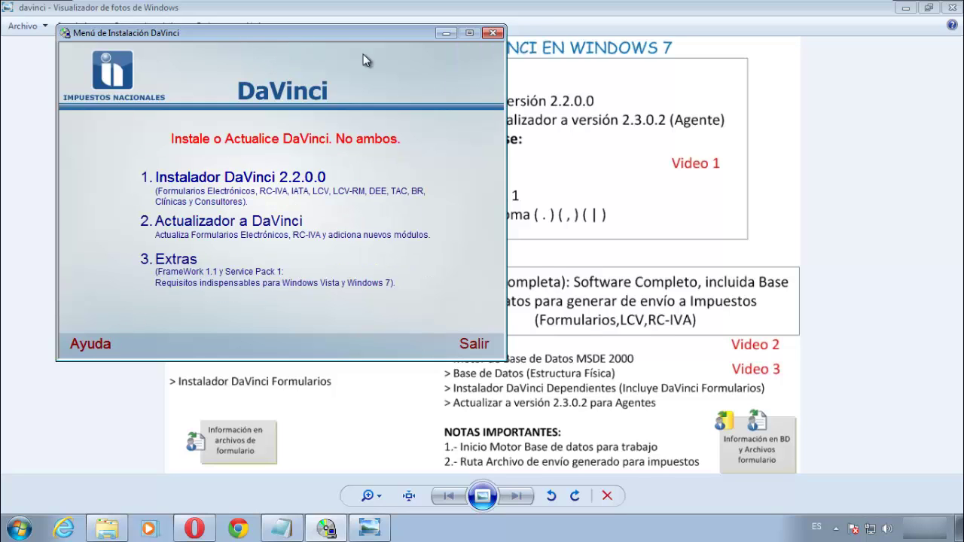
drag(296, 37, 468, 88)
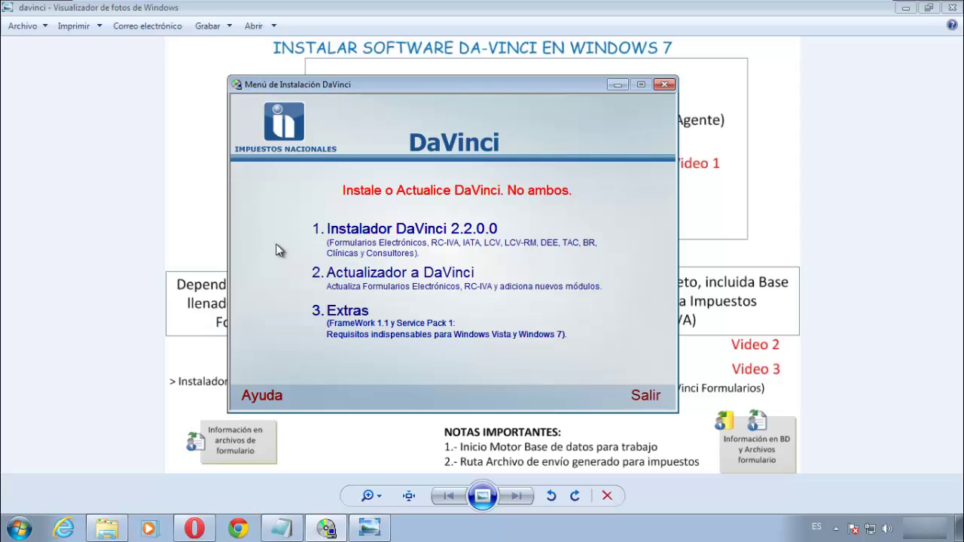
Step: Install MSDE 2000 (Paso 1) for DaVinci Agente from Instalador DaVinci 2.2.0.0, running it despite the compatibility warning
click(348, 230)
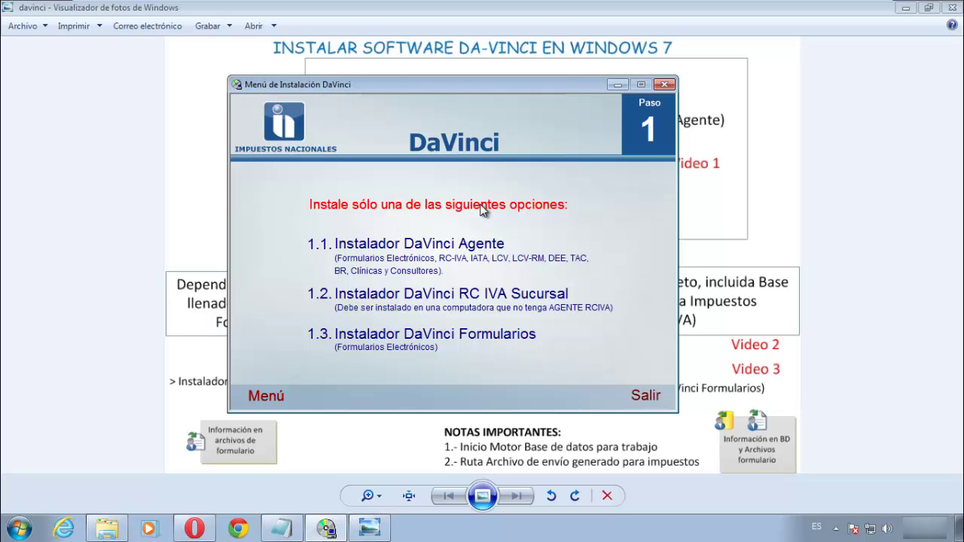
click(495, 247)
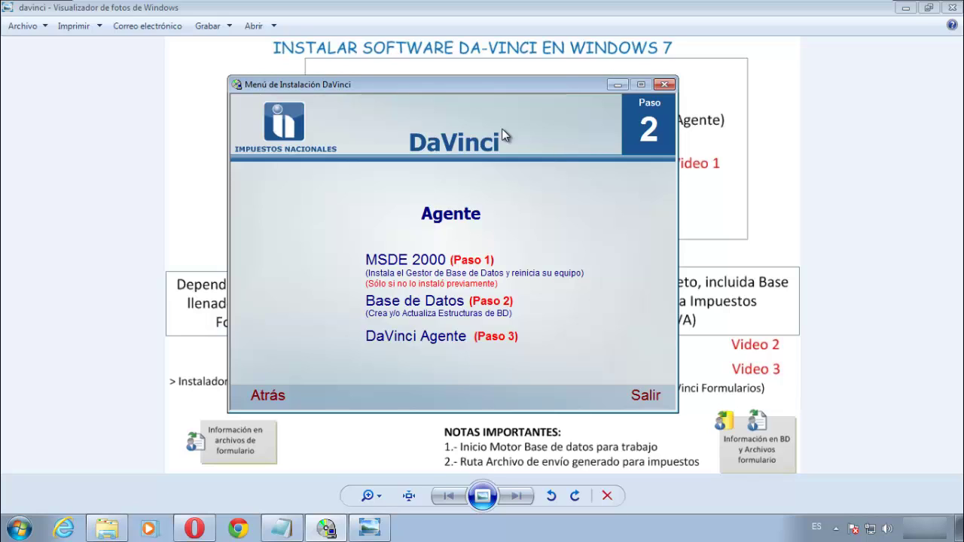
click(424, 265)
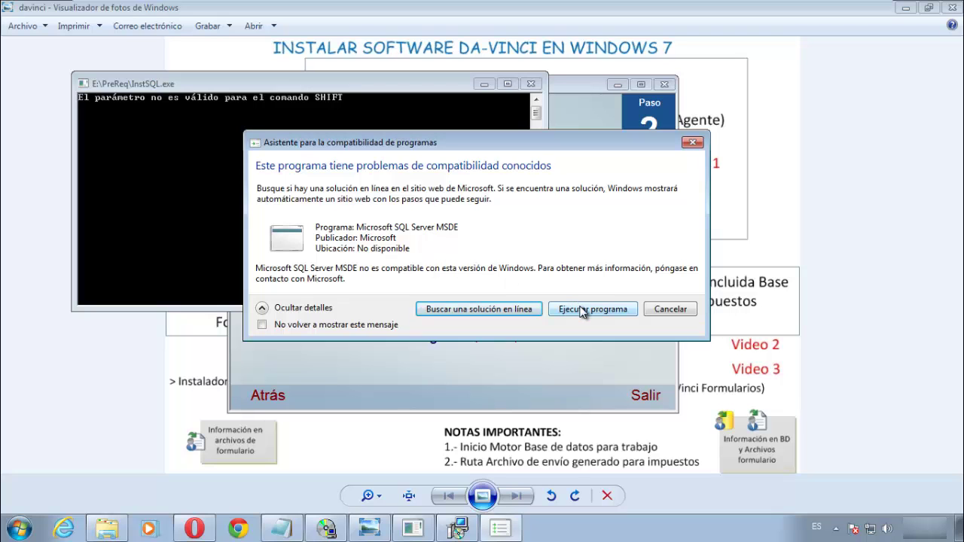
click(584, 309)
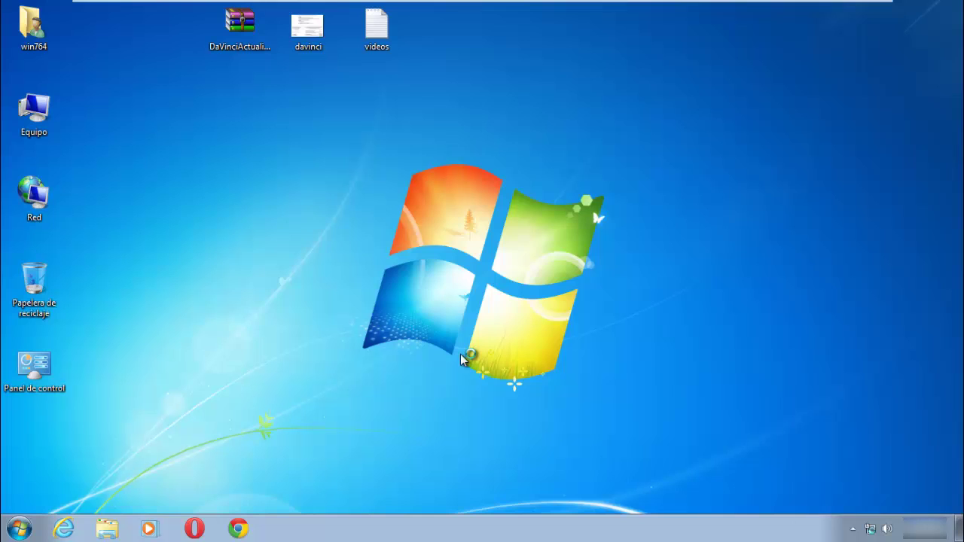
Step: Check the Windows list of installed programs for Microsoft SQL Server Desktop Engine, then close it
key(super)
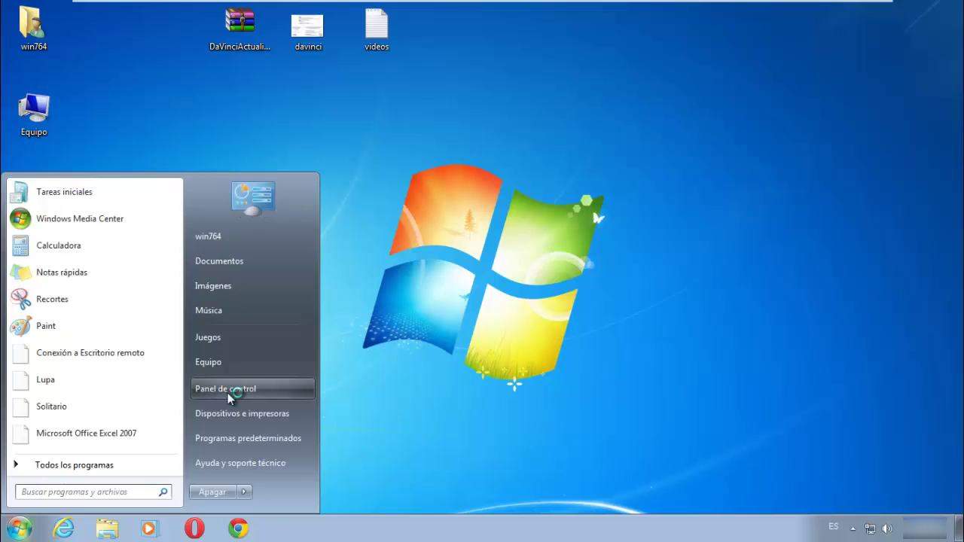
click(228, 389)
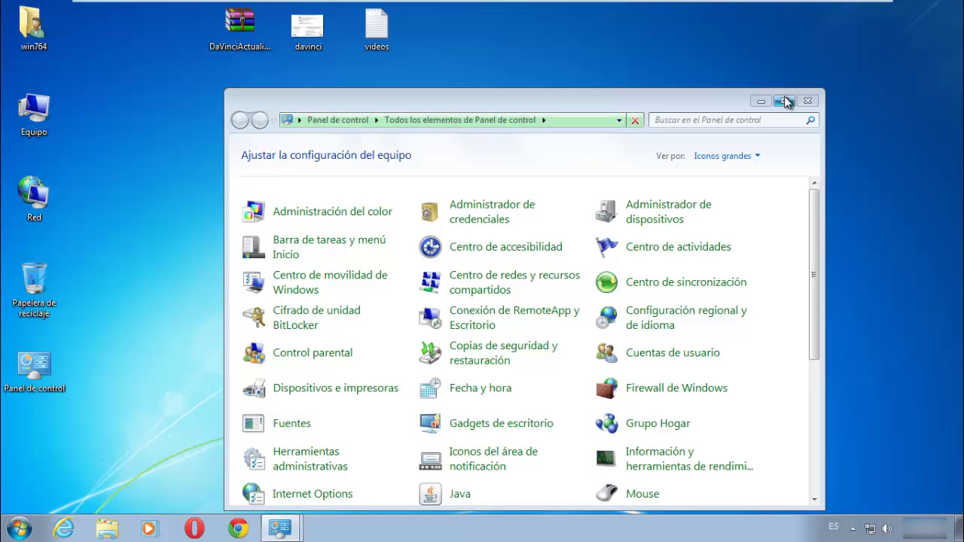
click(784, 100)
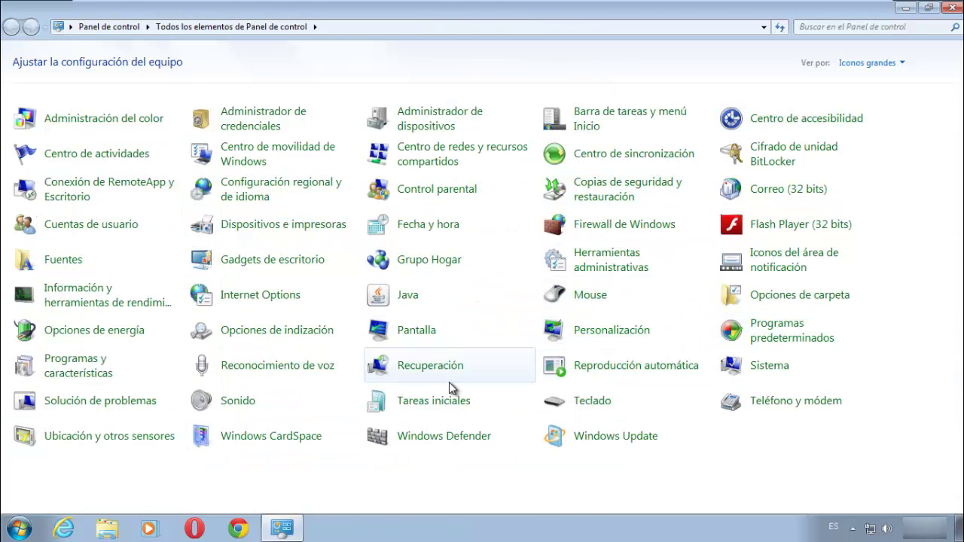
click(73, 364)
click(151, 293)
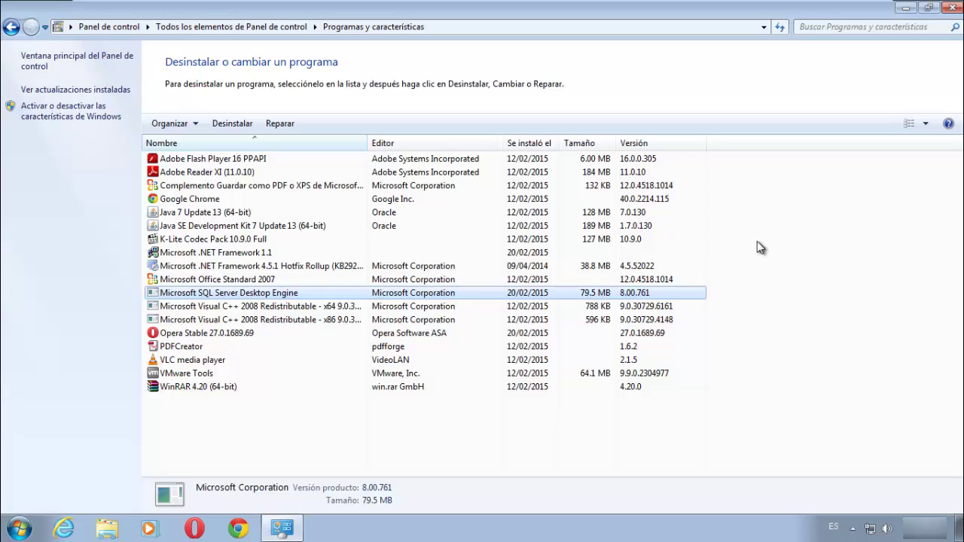
click(953, 10)
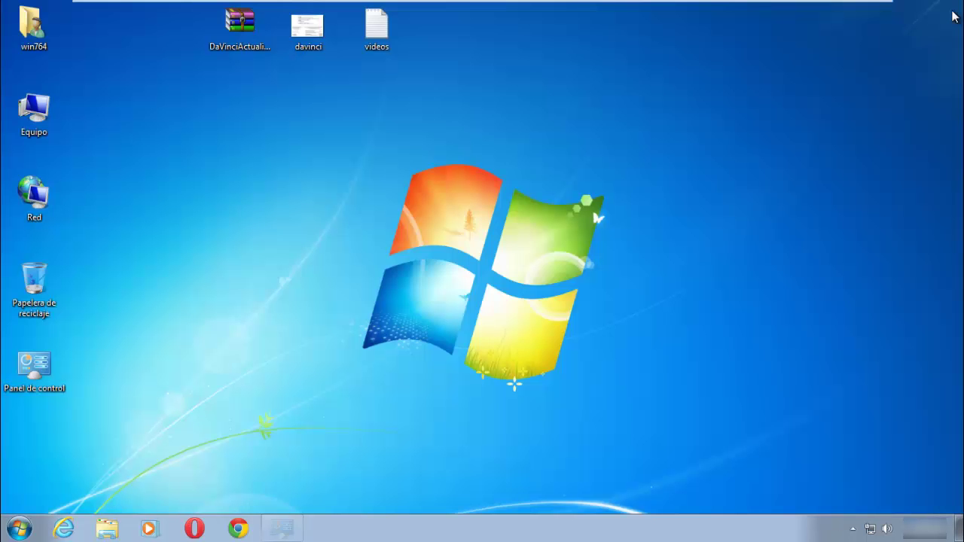
Step: Start the installer from the DA VINCI DVD drive, allow it to make changes, and minimize the Equipo window
double_click(33, 113)
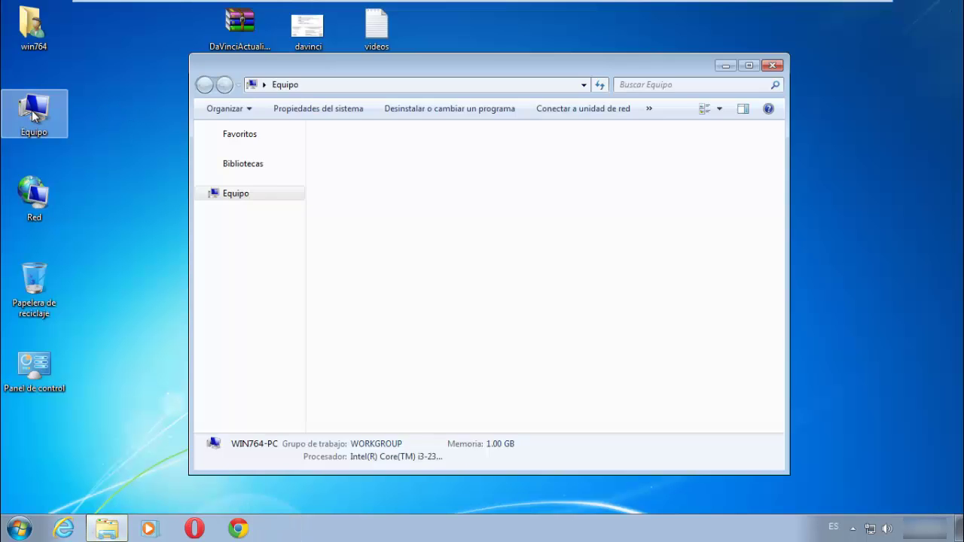
click(553, 234)
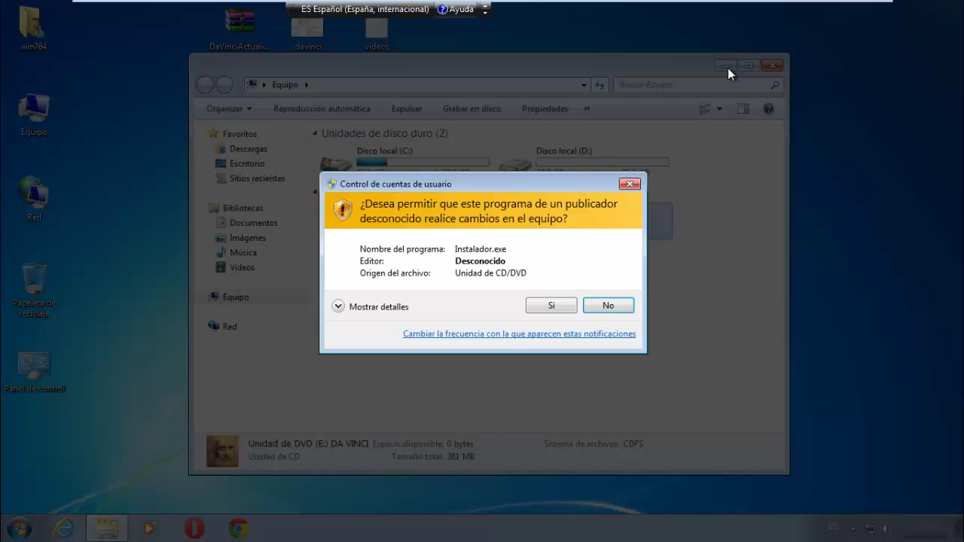
click(554, 304)
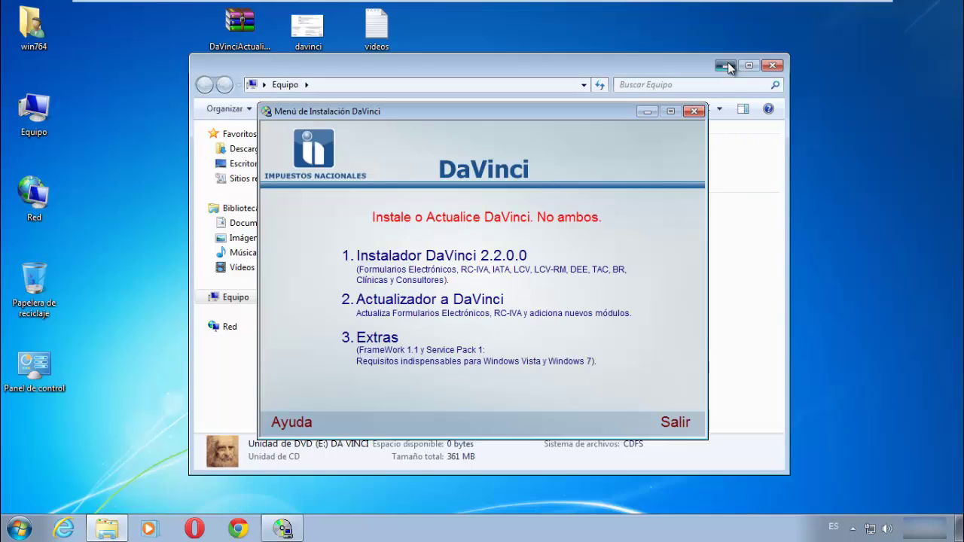
click(725, 65)
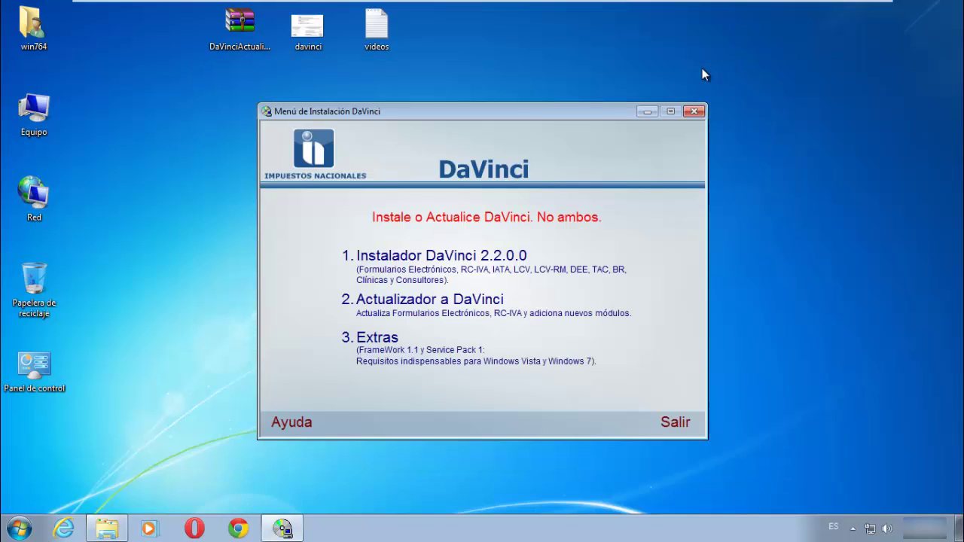
Step: Open the DaVinci Agente page of Instalador DaVinci 2.2.0.0 and move the installer window aside
click(485, 260)
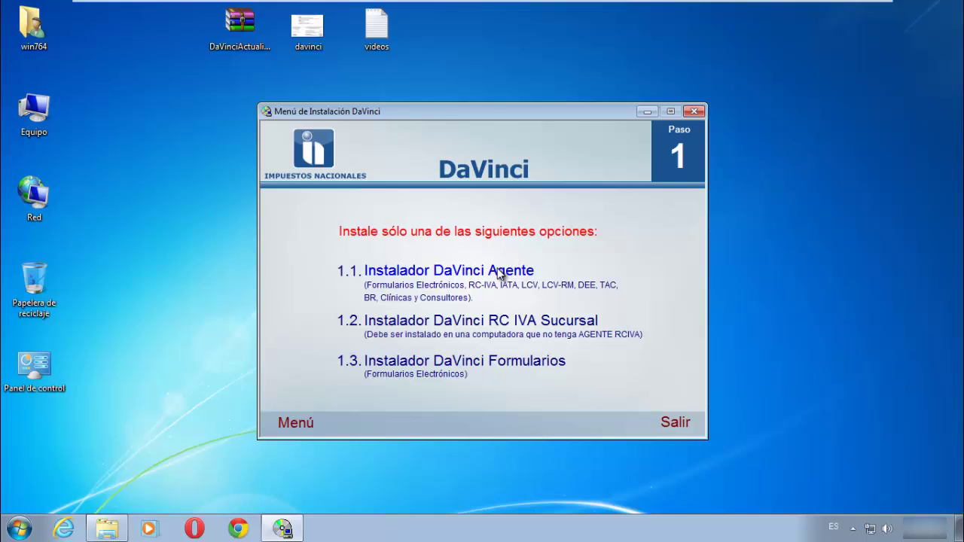
click(499, 273)
drag(535, 116, 599, 83)
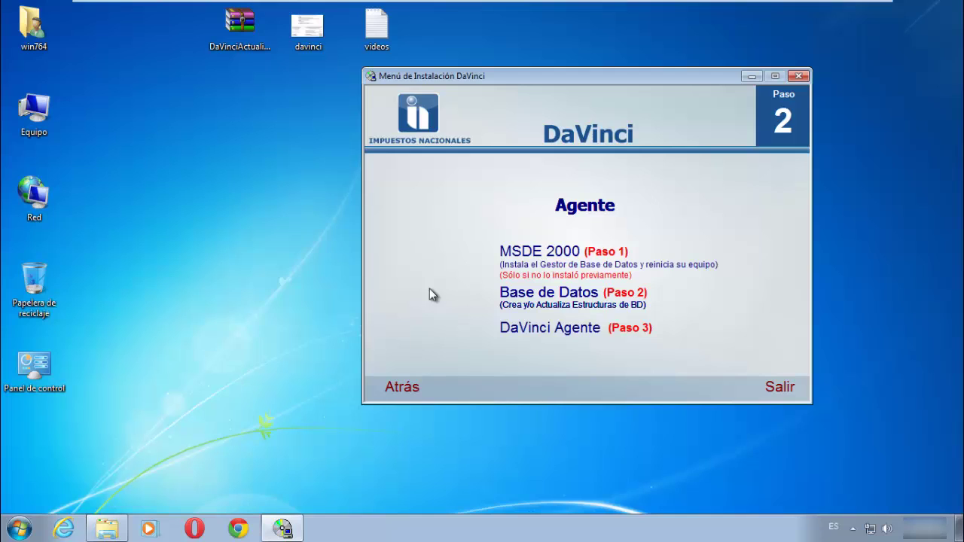
drag(539, 75, 664, 87)
Step: Show Disco local (C:) in a window docked beside the installer, and run Base de Datos (Paso 2) to create the database structures
double_click(44, 117)
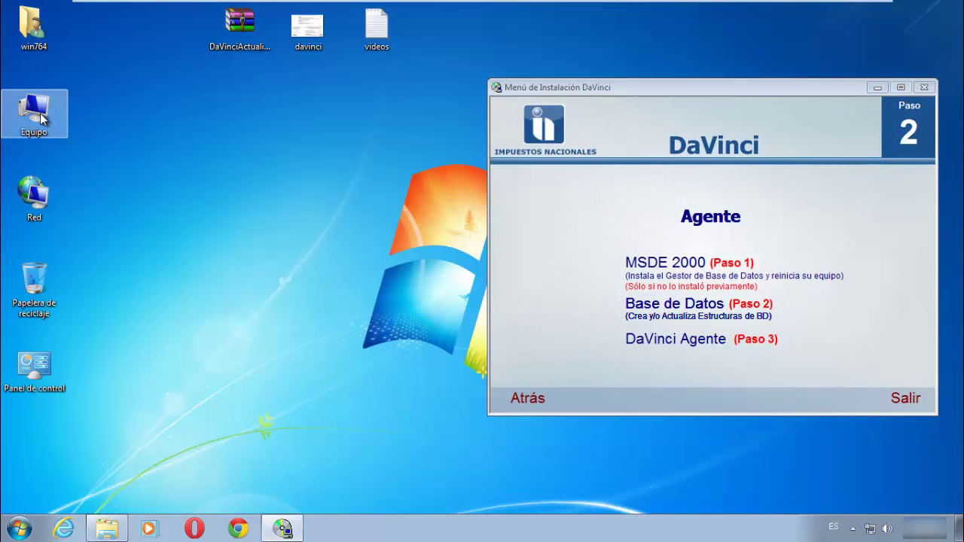
drag(346, 82, 1, 166)
click(211, 118)
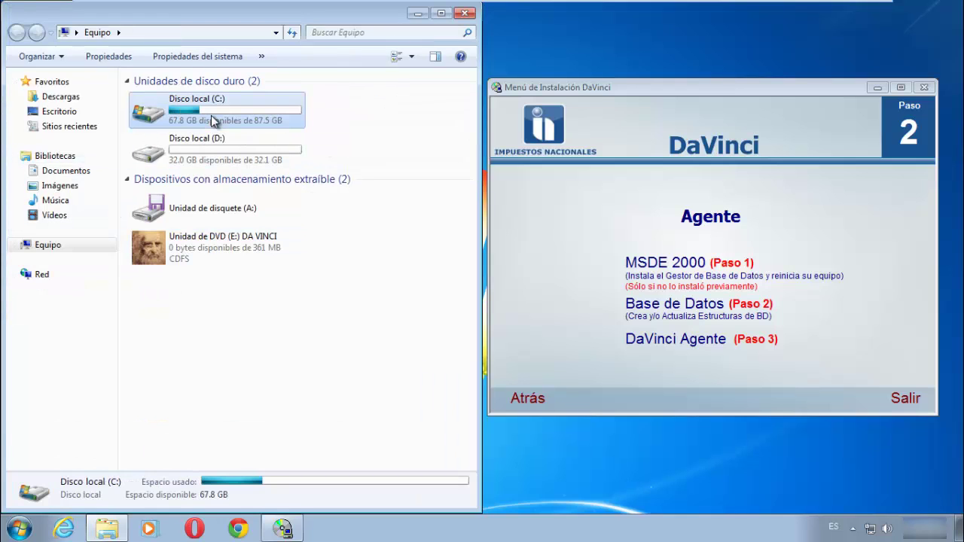
double_click(211, 115)
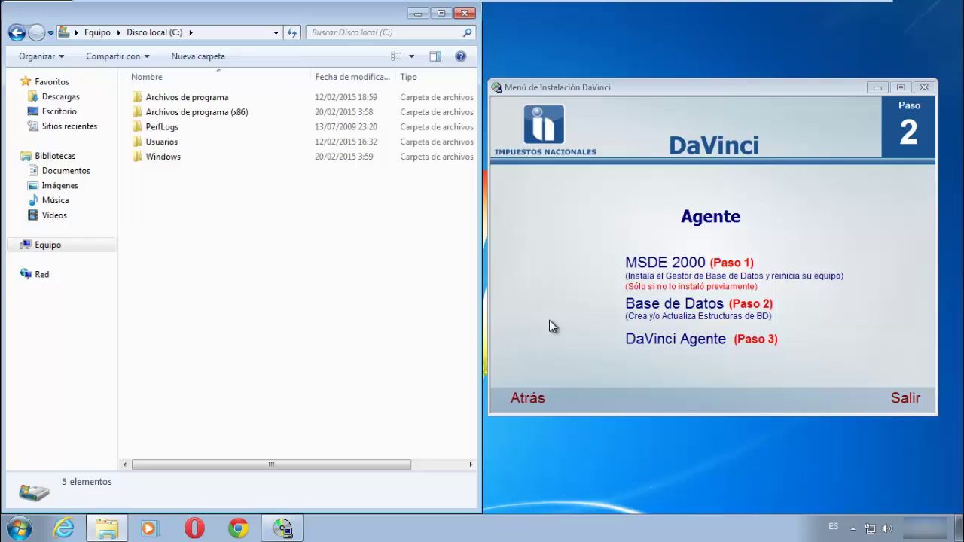
click(637, 304)
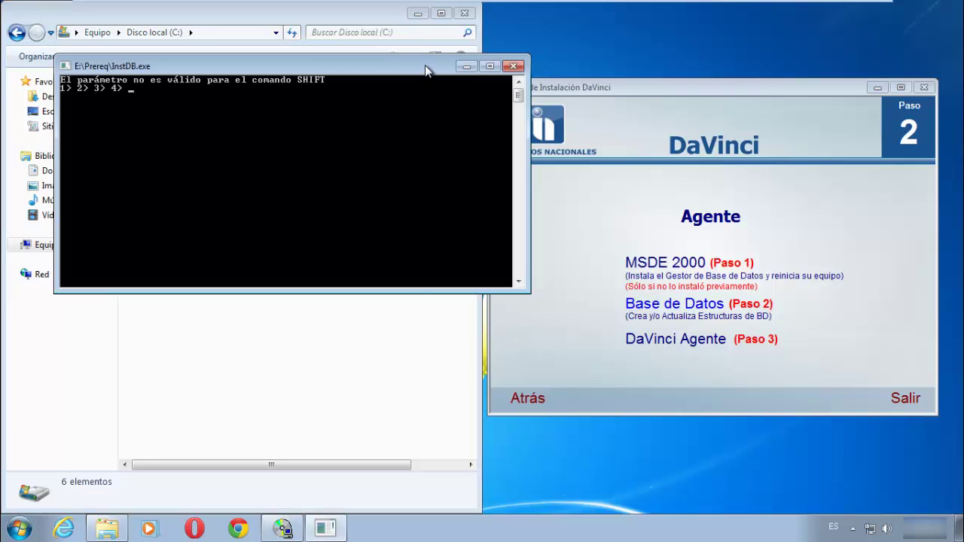
drag(424, 65, 707, 75)
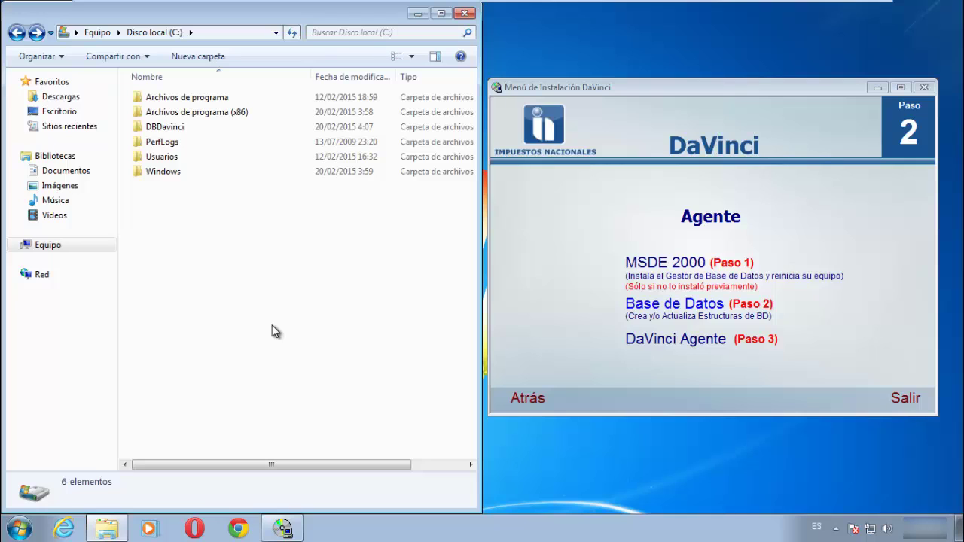
Step: Examine the DBDavinci folder on drive C: and its contents, then return to the drive's root
click(190, 129)
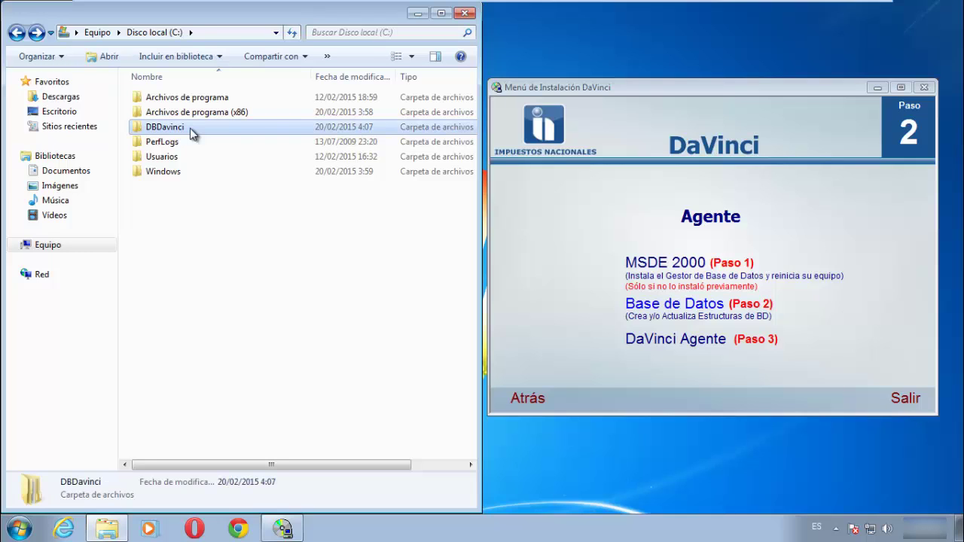
double_click(190, 128)
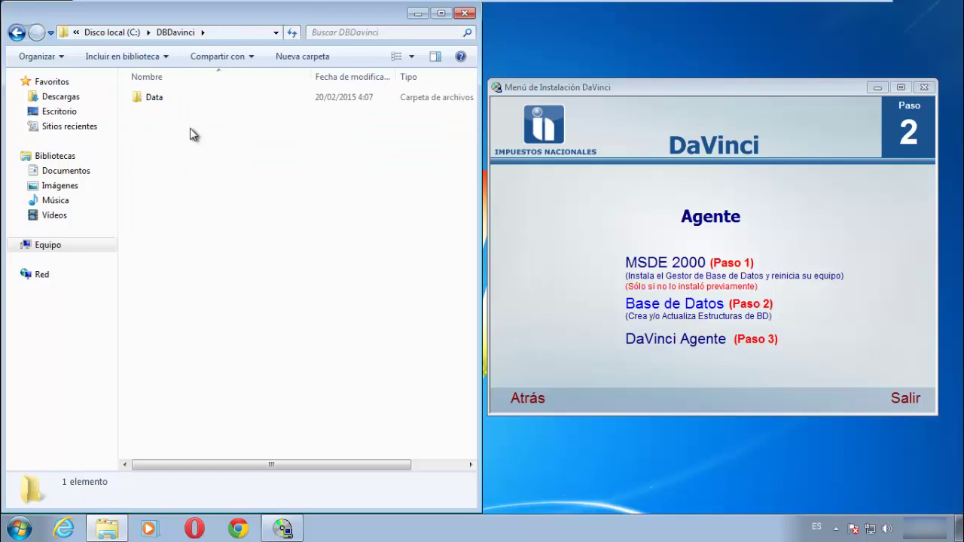
click(16, 34)
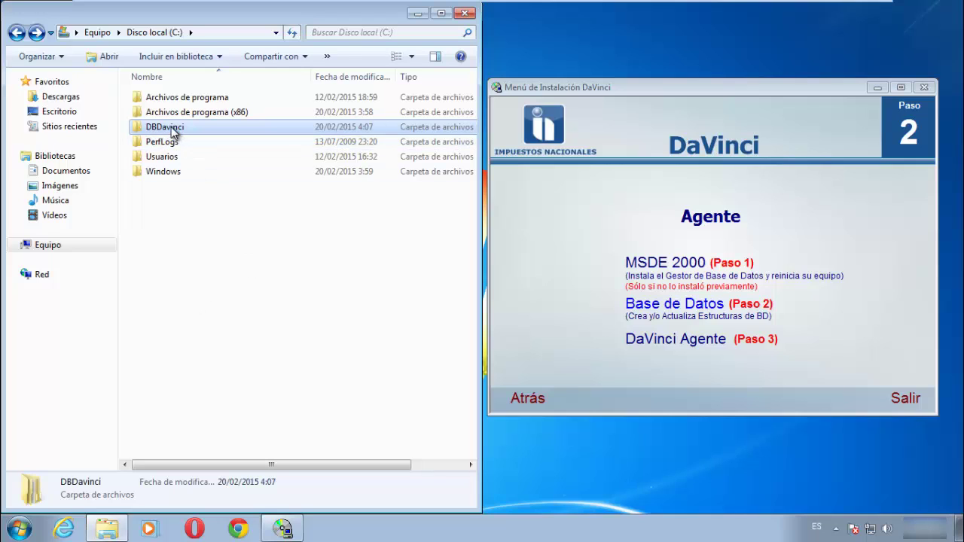
click(147, 241)
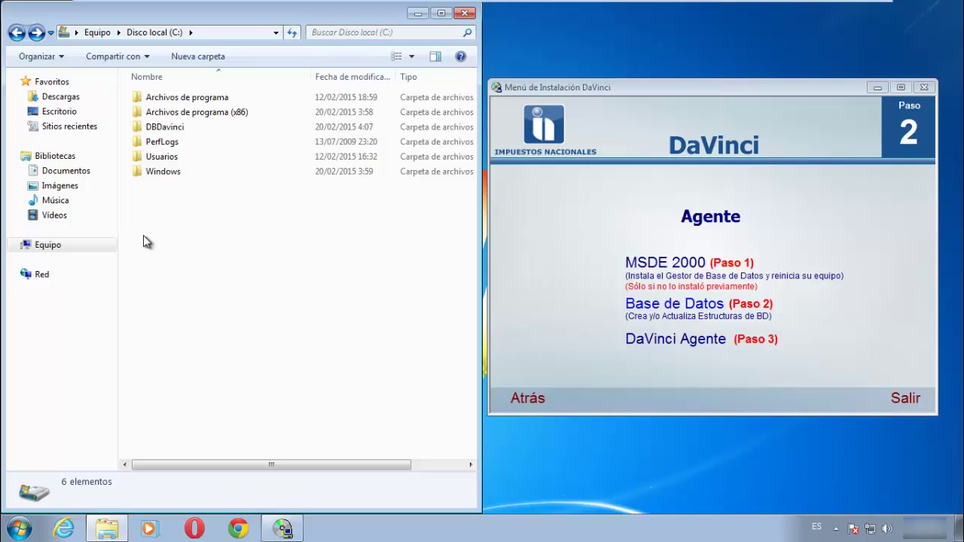
click(175, 126)
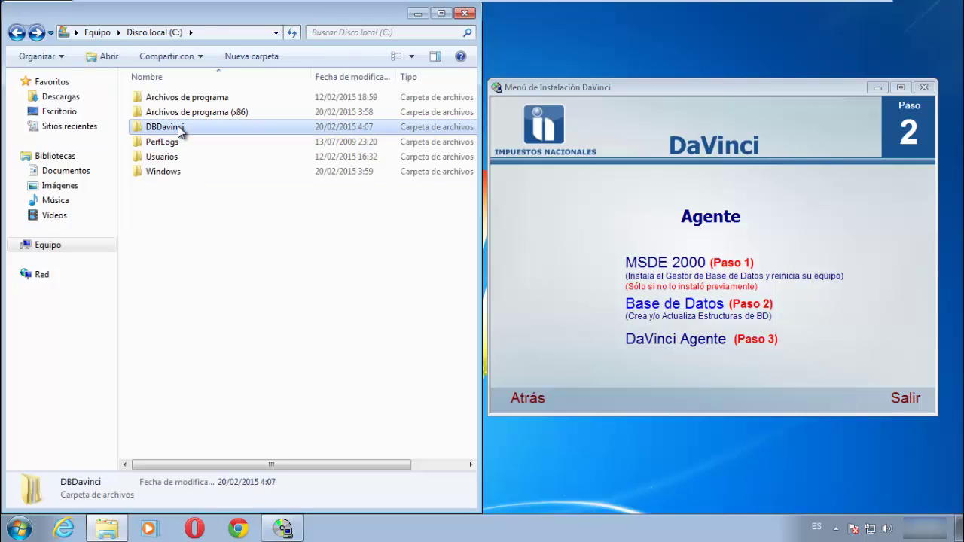
click(267, 319)
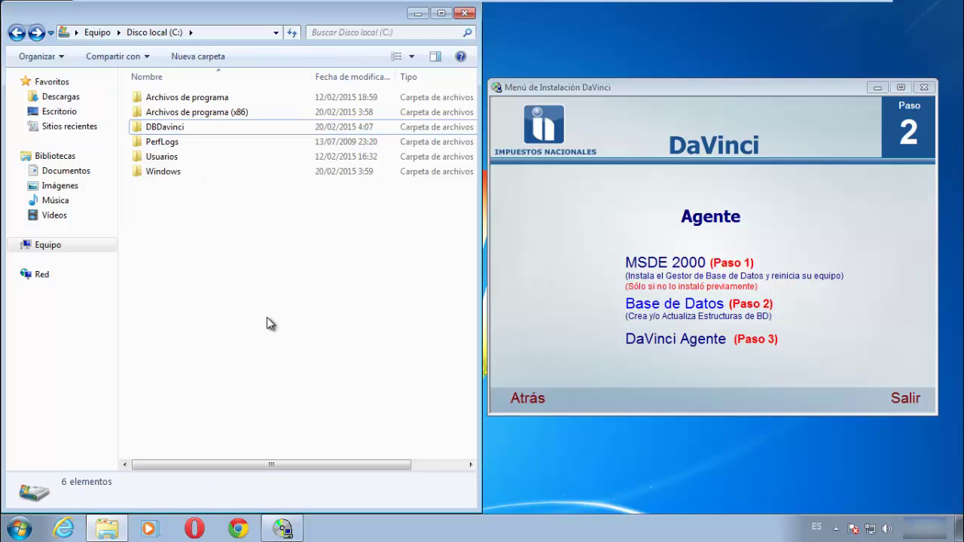
Step: Close the drive C: window and launch the DaVinci Agente (Paso 3) setup wizard, accepting the start of the installation
click(465, 13)
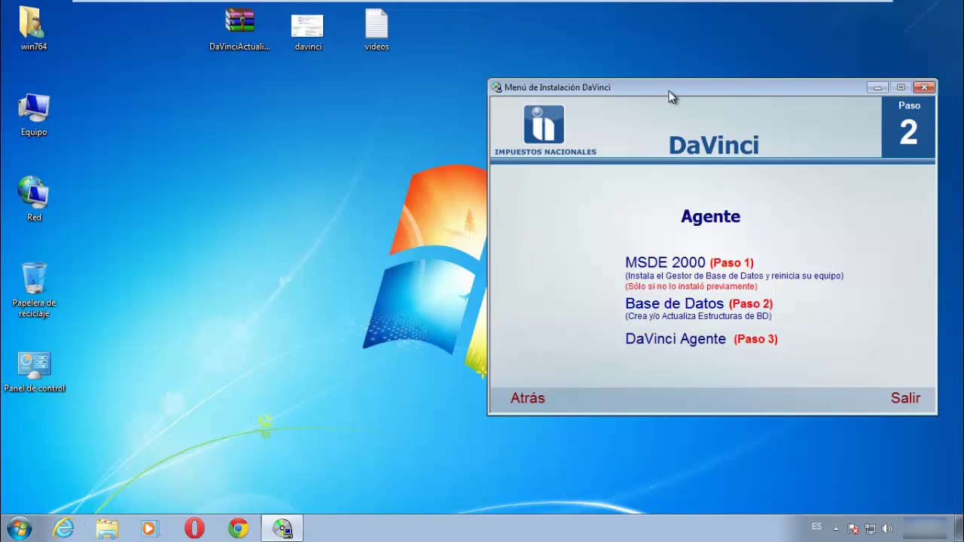
drag(669, 90, 500, 90)
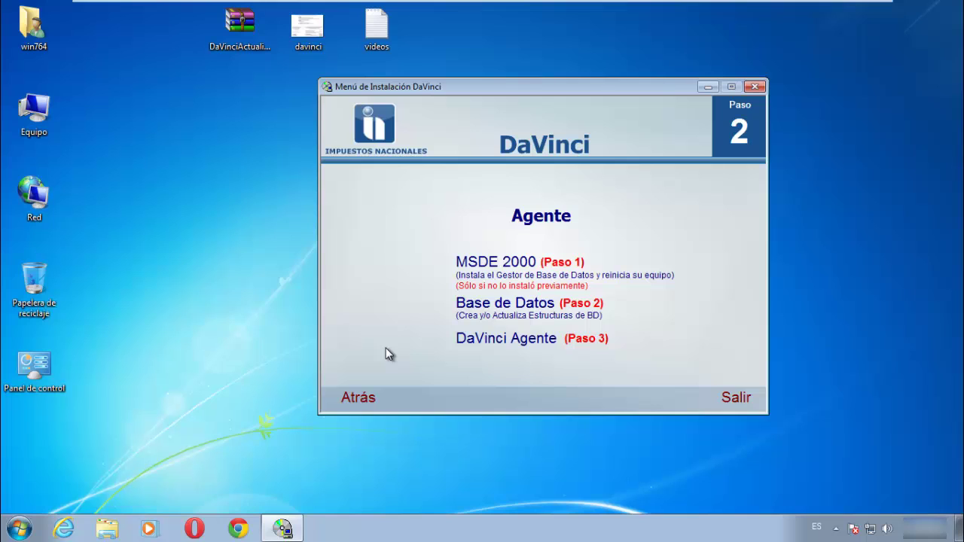
click(471, 339)
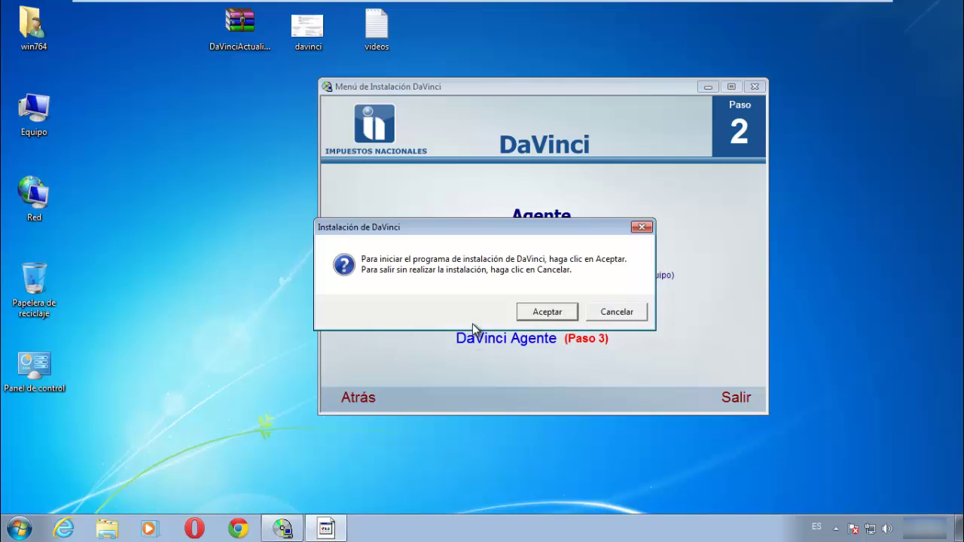
click(559, 313)
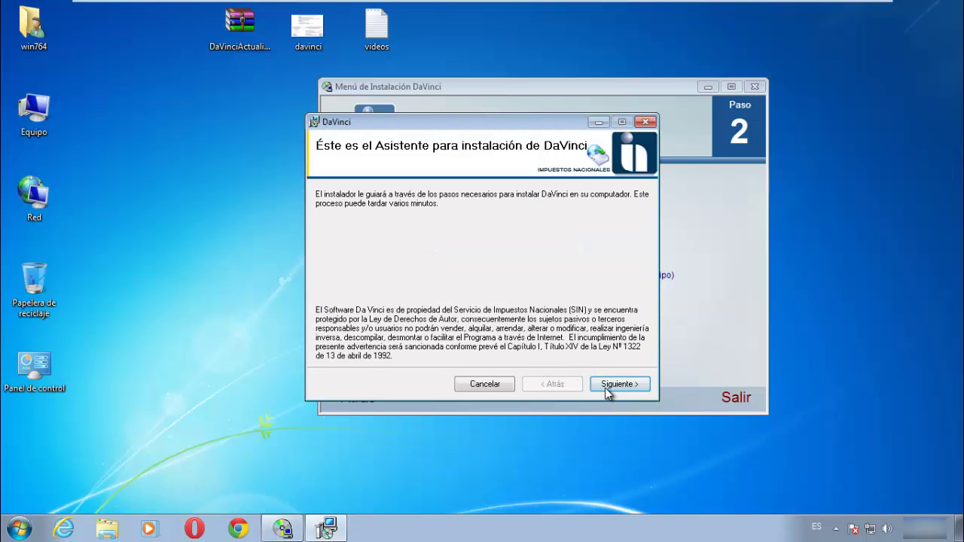
Step: Accept the Advertencia de Uso and install DaVinci for all users in C:\Program Files (x86)\DaVinci\
click(609, 391)
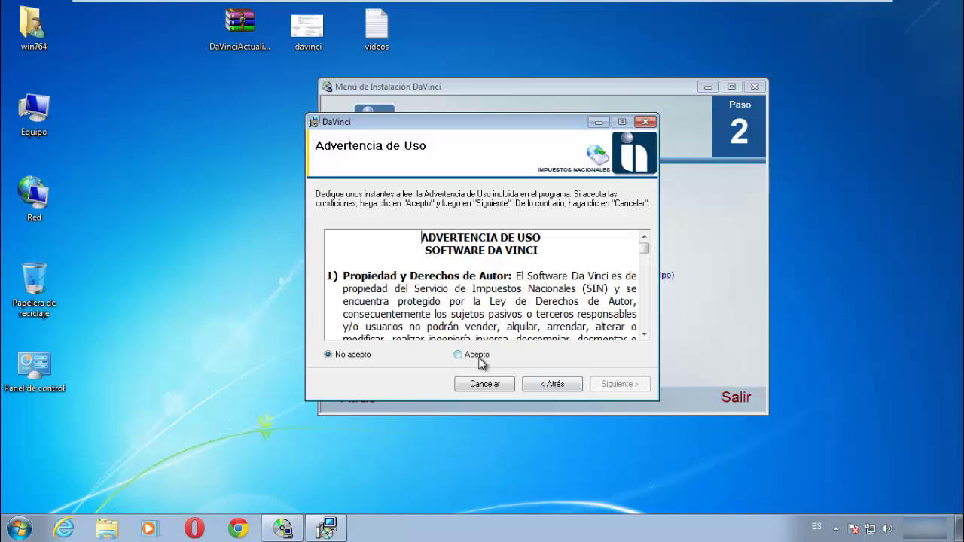
click(479, 357)
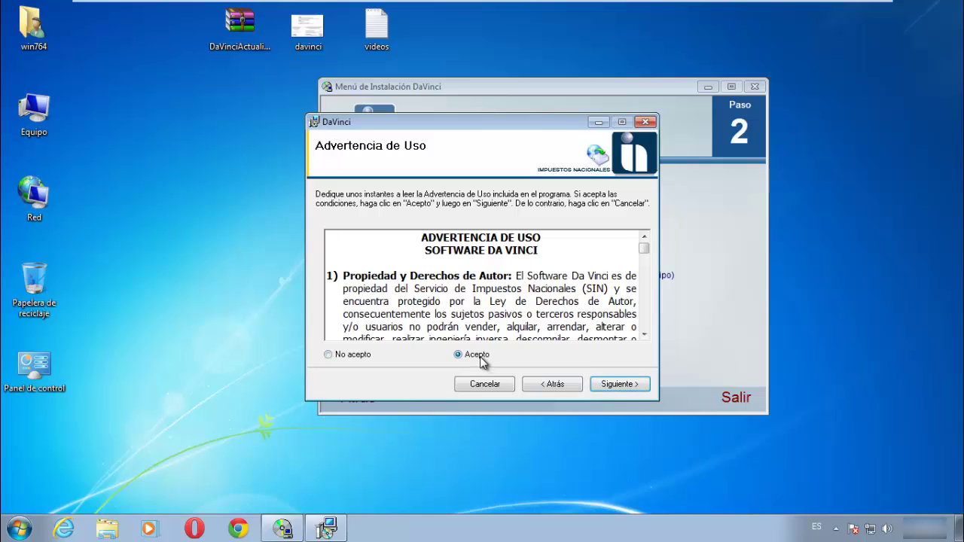
click(616, 385)
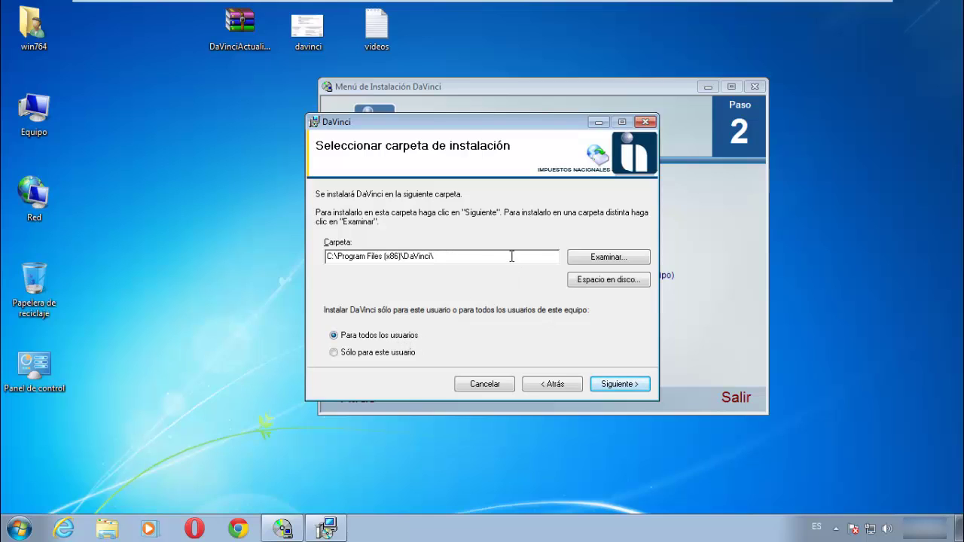
drag(512, 256, 338, 255)
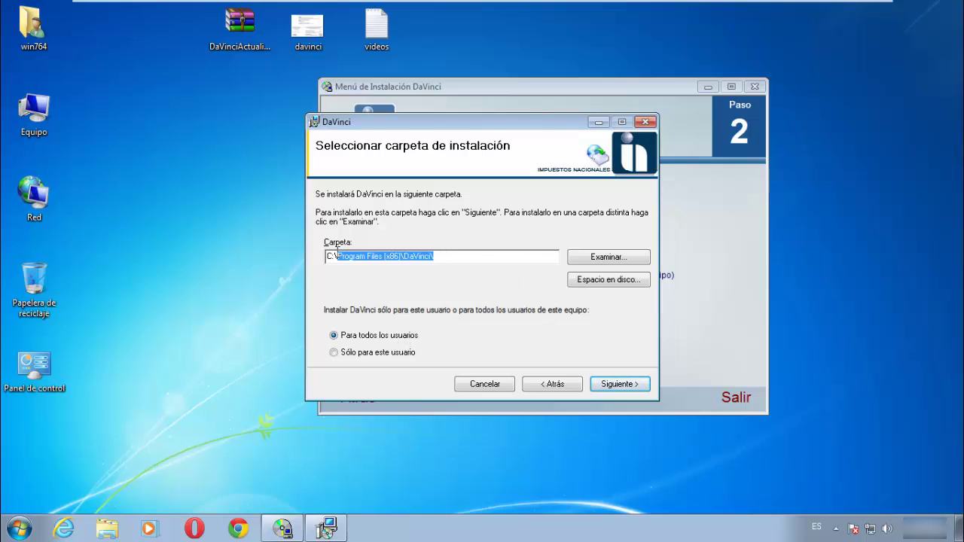
click(623, 387)
click(623, 386)
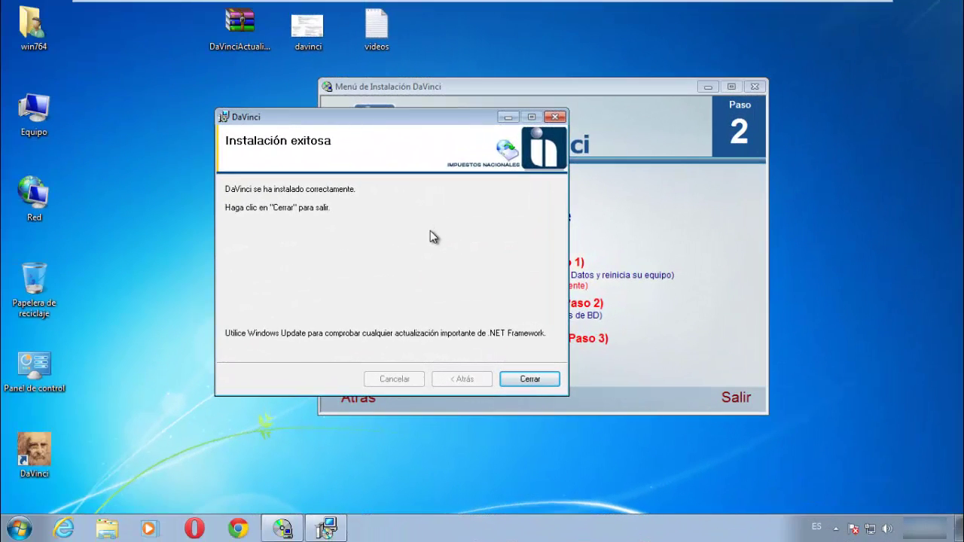
Step: Close the finished DaVinci setup wizard, acknowledge the installation notice, and exit the DaVinci installation menu
click(535, 381)
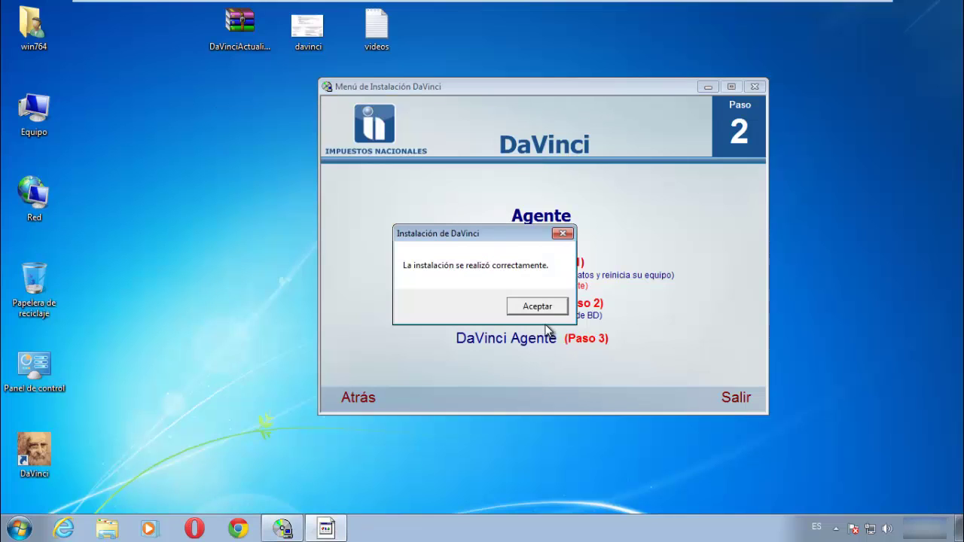
click(548, 310)
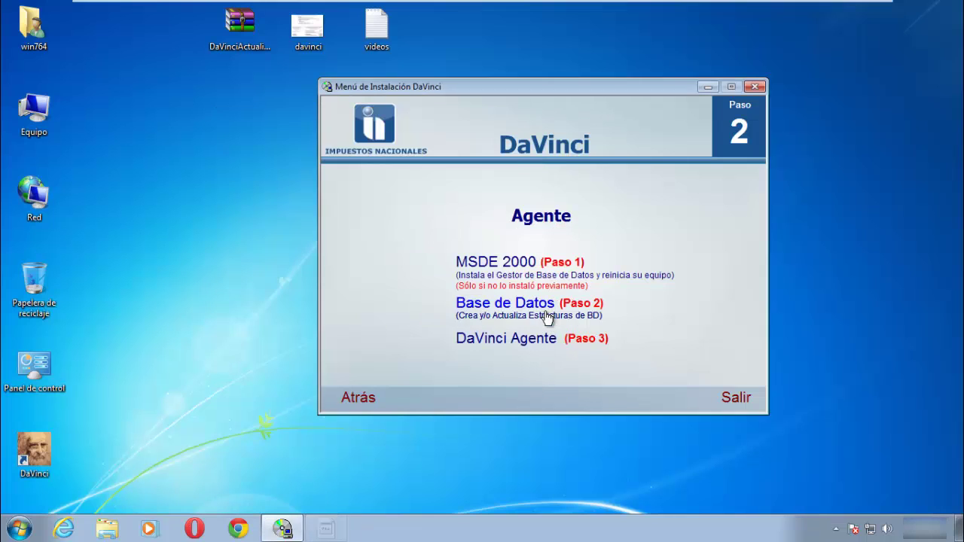
click(736, 404)
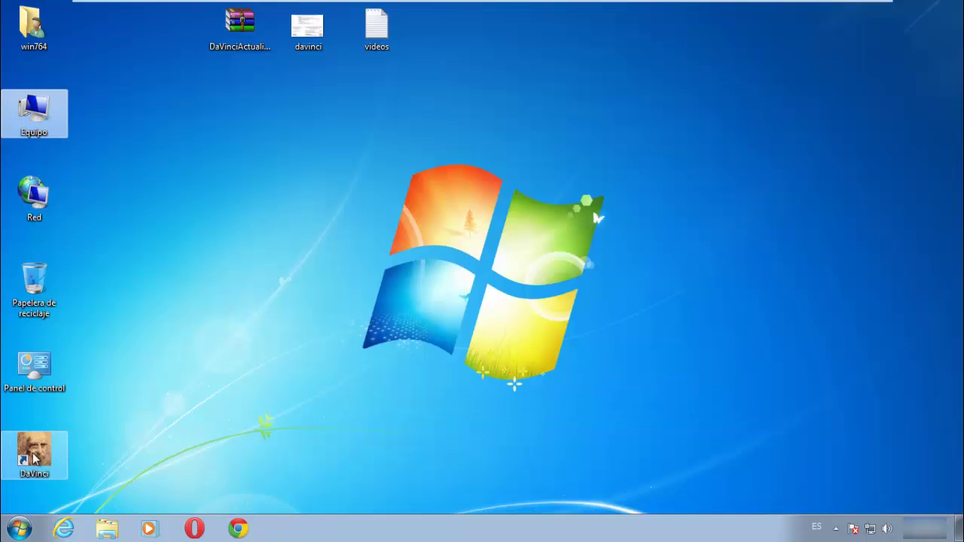
Step: Launch DaVinci from its desktop shortcut, moved beside the win764 folder, and log in as AGENTE with the account password
drag(36, 456, 105, 34)
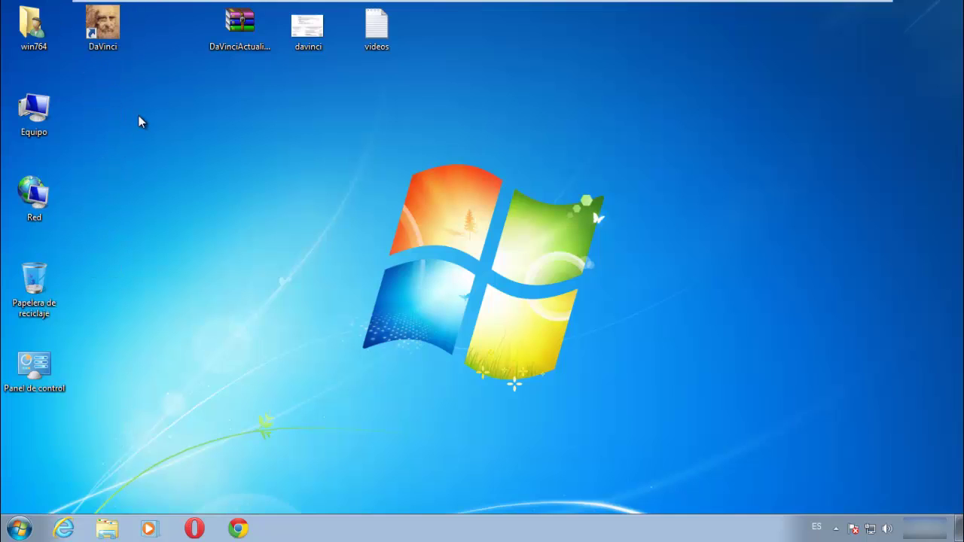
double_click(119, 31)
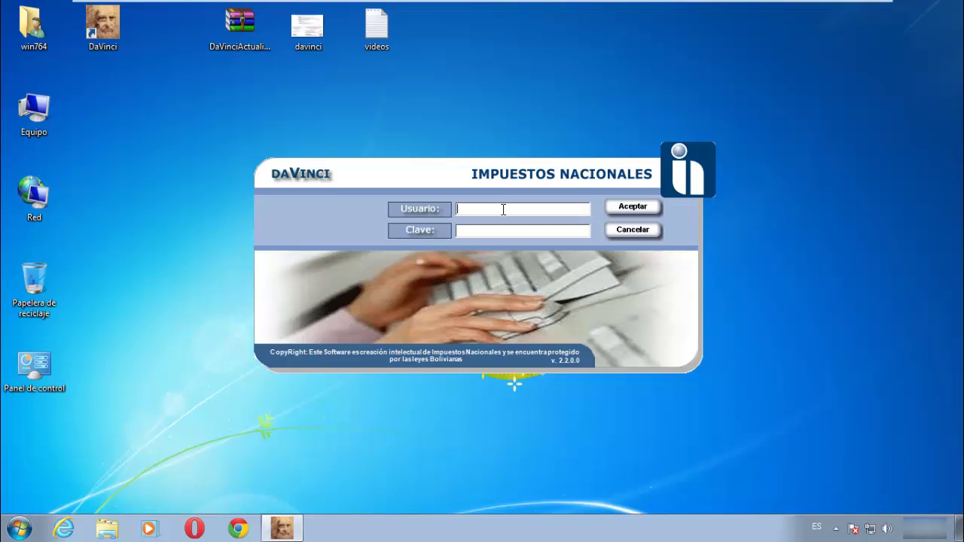
text(AGENT)
key(BackSpace)
key(BackSpace)
text(NTE****)
click(620, 205)
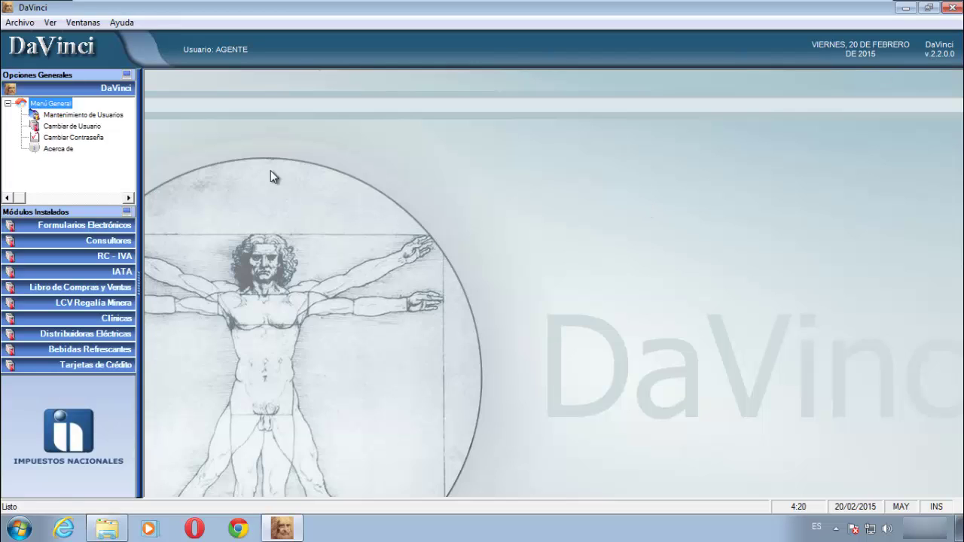
Step: Open the F110 Dependientes form from Formulario 110 in the Formularios Electrónicos module
click(109, 225)
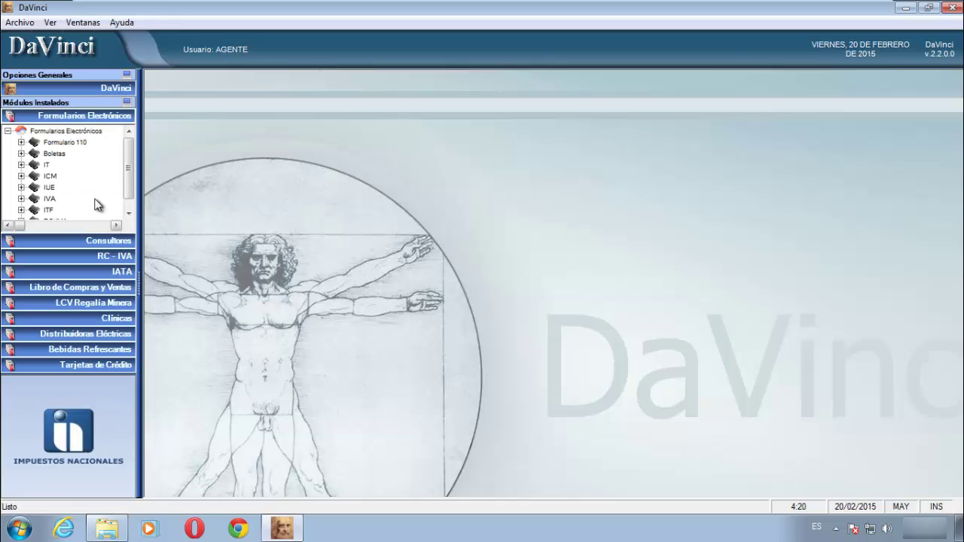
click(23, 143)
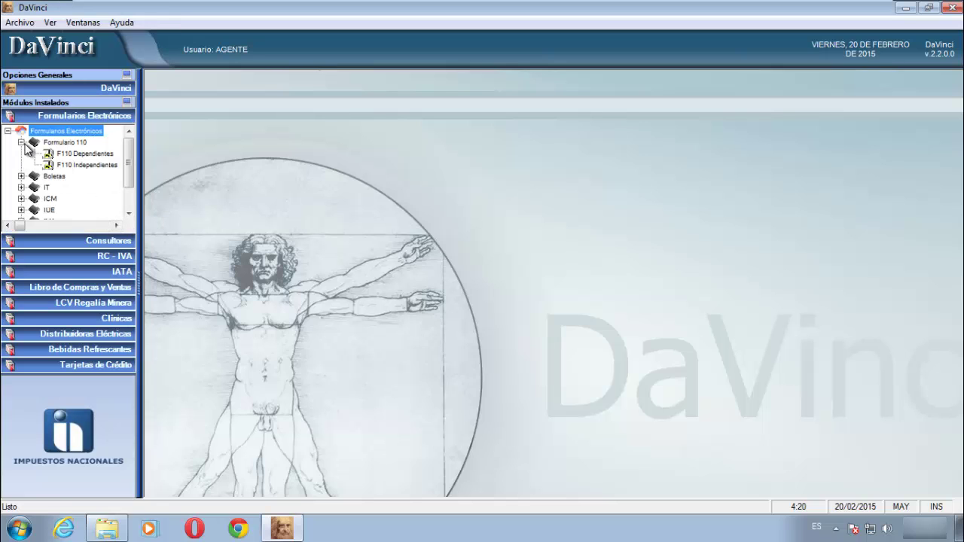
double_click(77, 155)
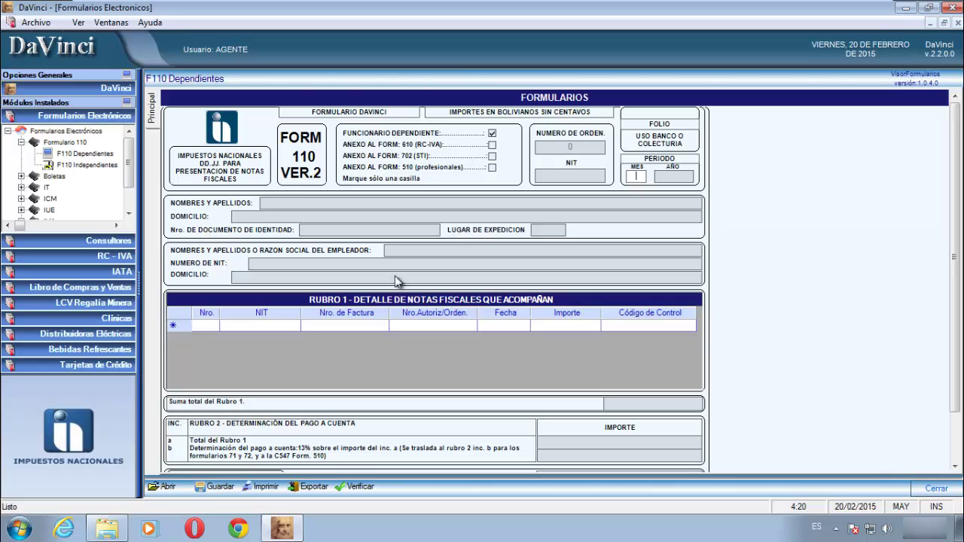
Step: Load the Form_110_mayo file from the win764 folder into the form, checking the file's location in Windows Explorer
click(164, 491)
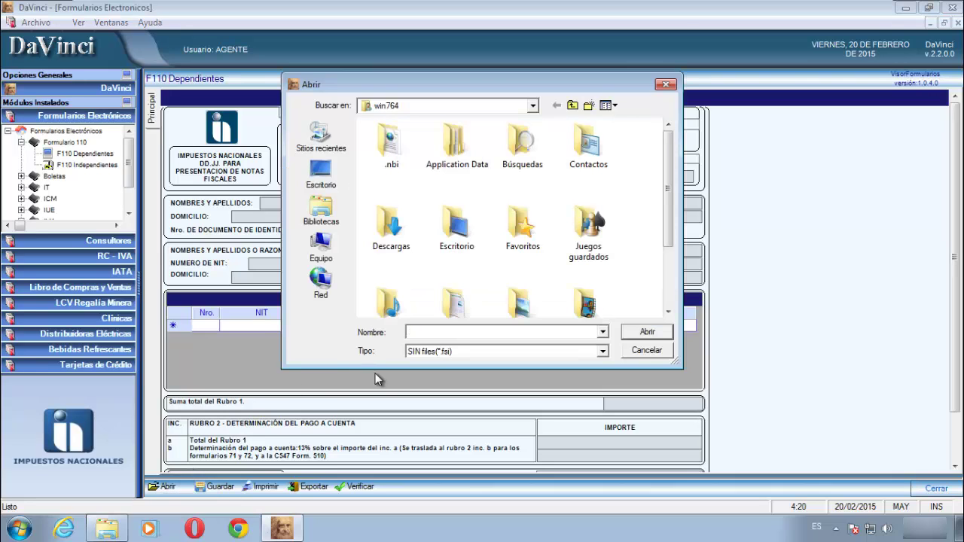
drag(671, 215, 665, 280)
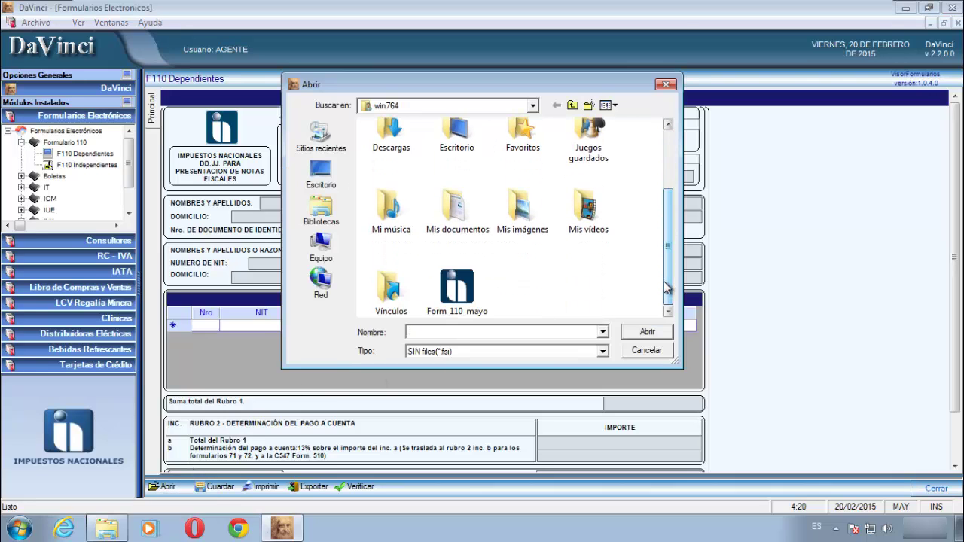
click(467, 294)
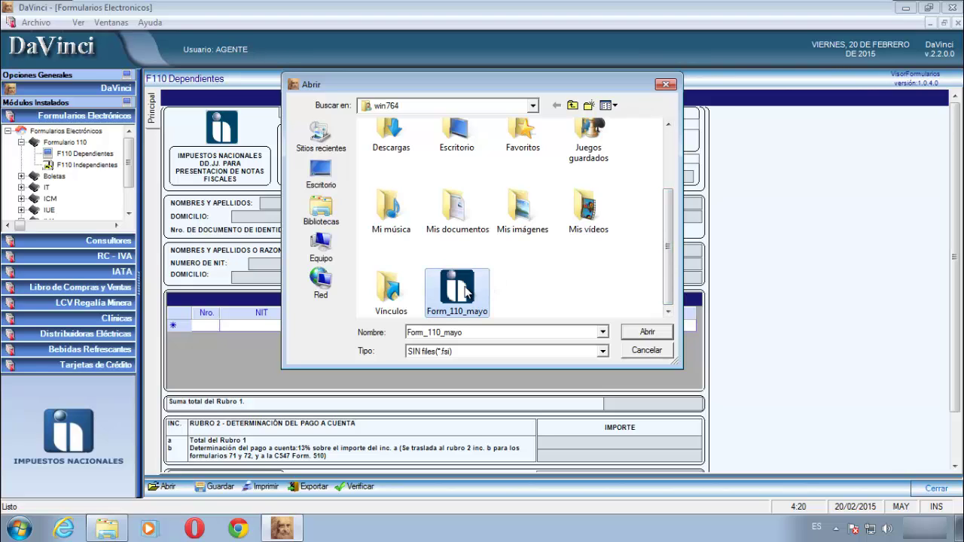
click(119, 529)
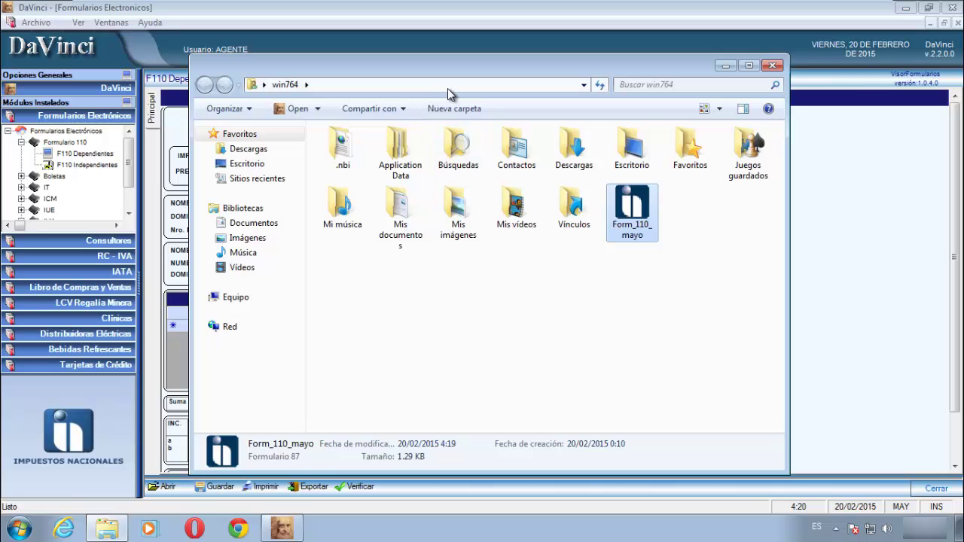
click(686, 278)
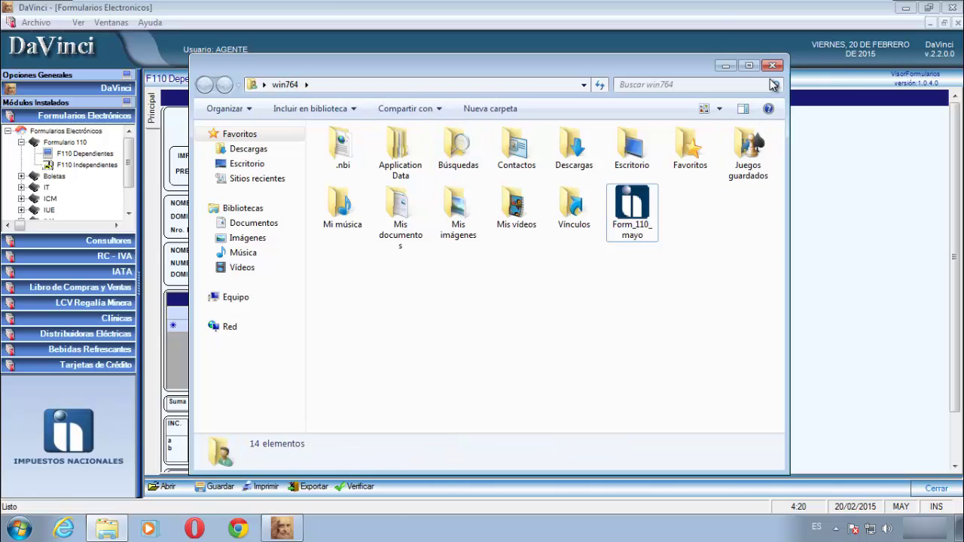
click(772, 65)
double_click(458, 291)
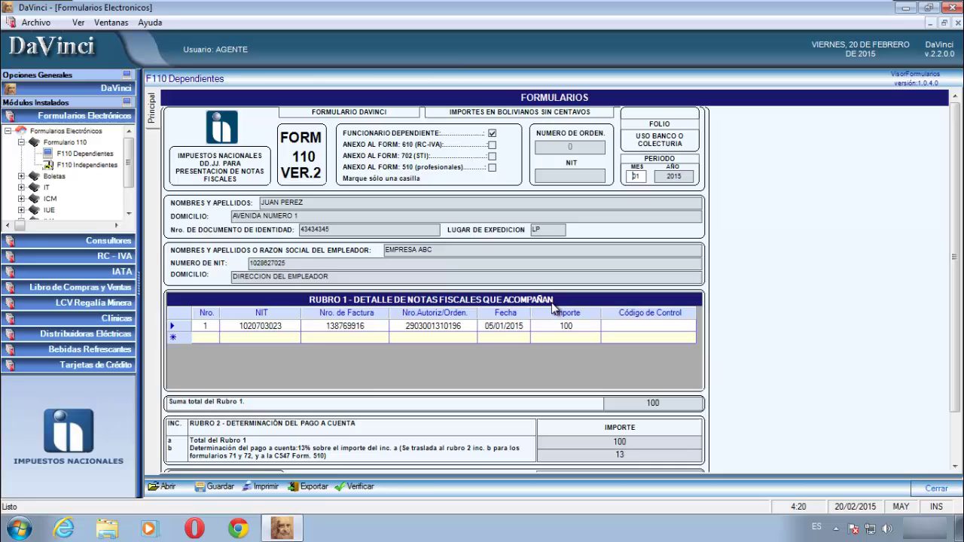
Step: Print all pages of Formulario 110 to the PDFCreator printer, and close the print preview and DaVinci
click(263, 487)
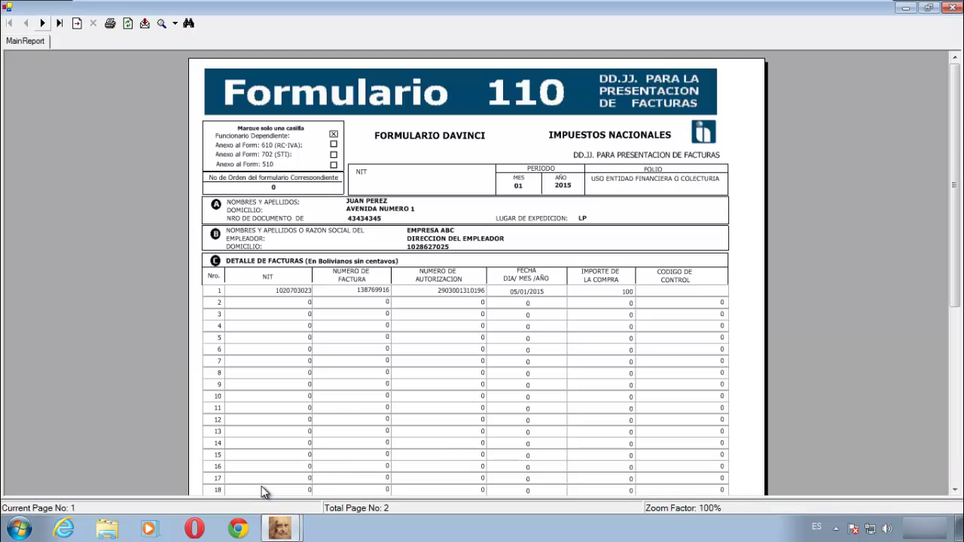
click(111, 23)
key(p)
click(543, 306)
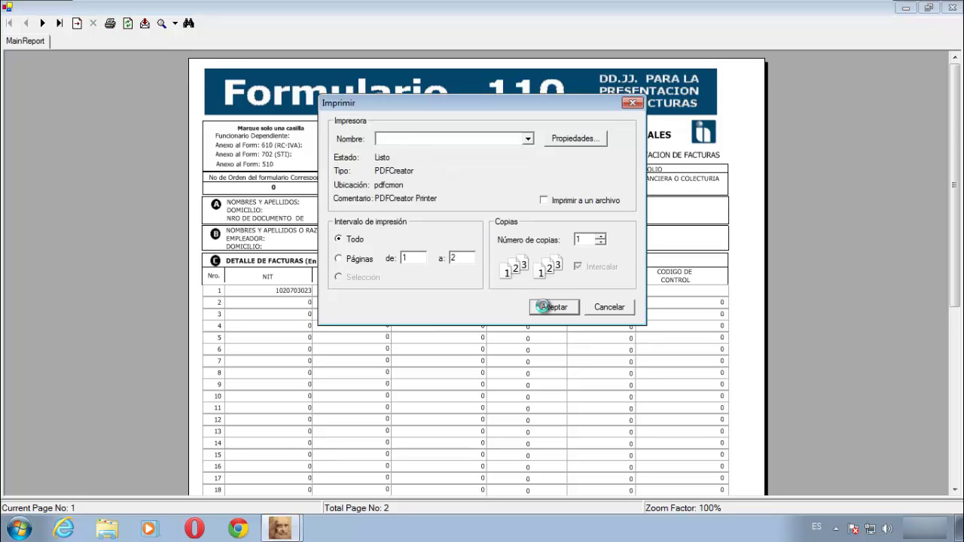
click(952, 8)
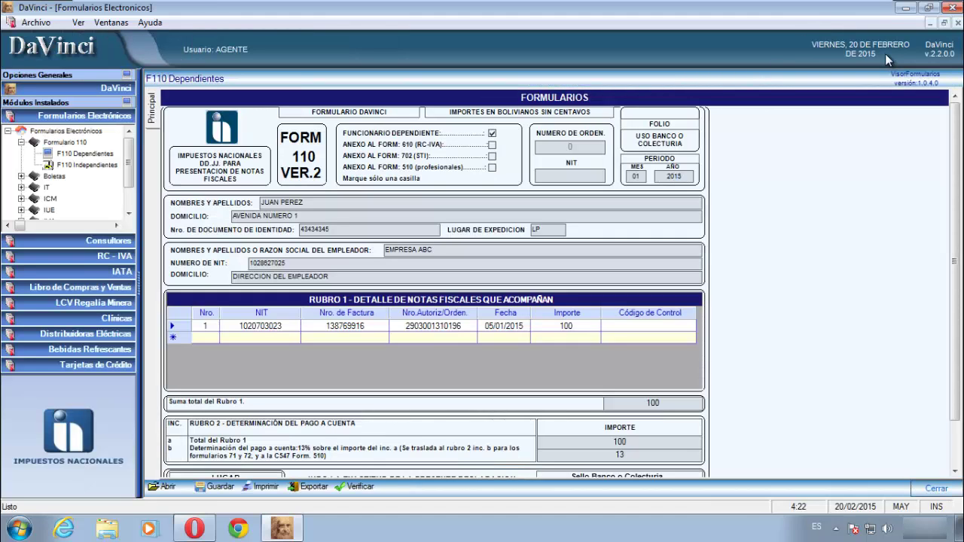
click(952, 7)
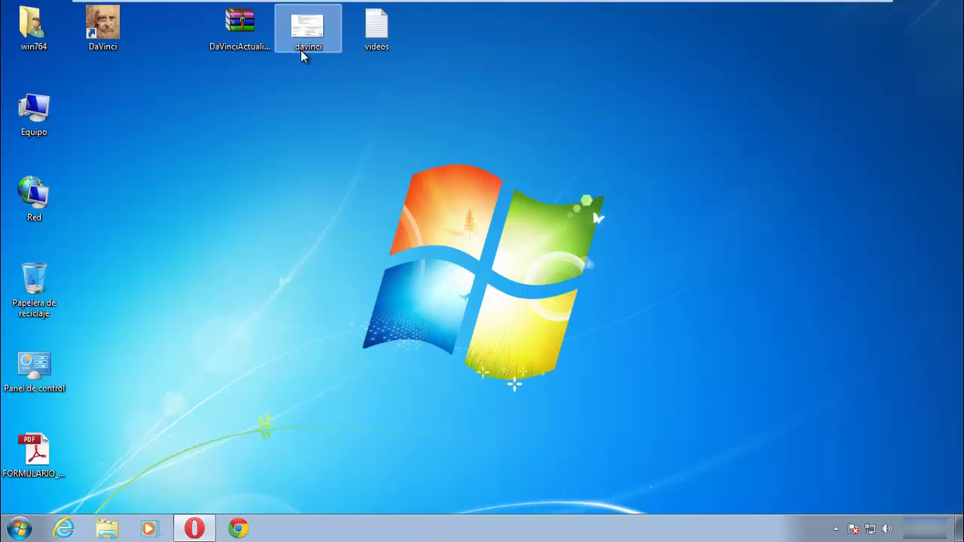
Step: Extract the DaVinciActualizadorAgente archive directly onto the desktop
click(257, 45)
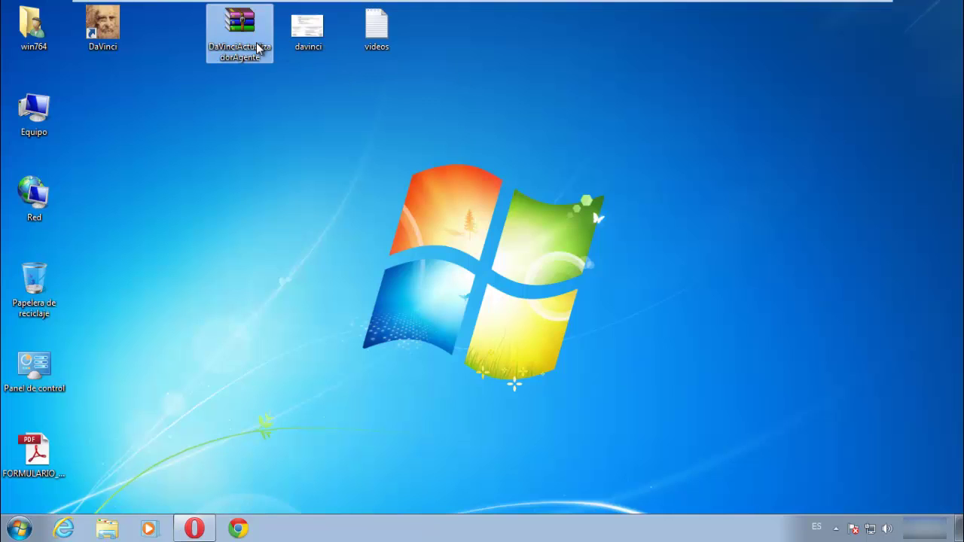
right_click(256, 43)
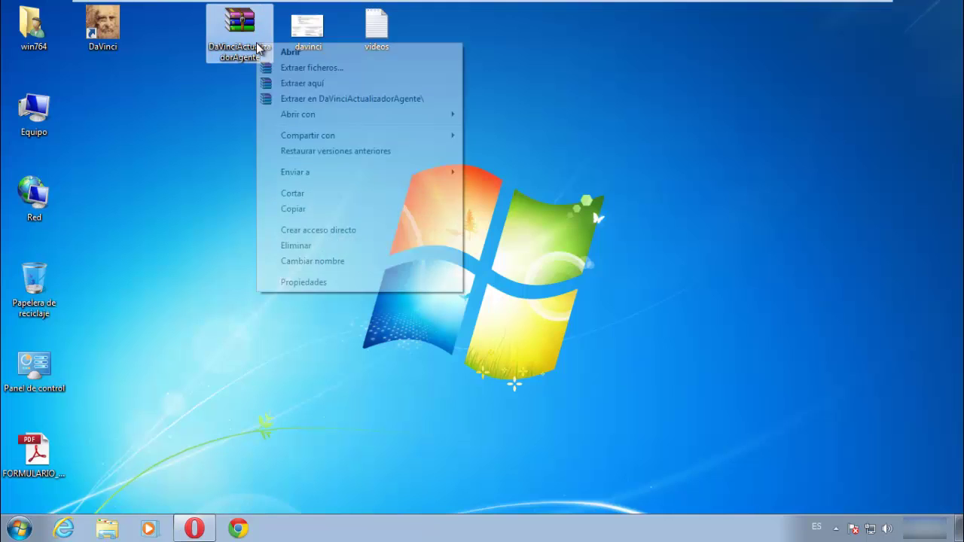
click(274, 82)
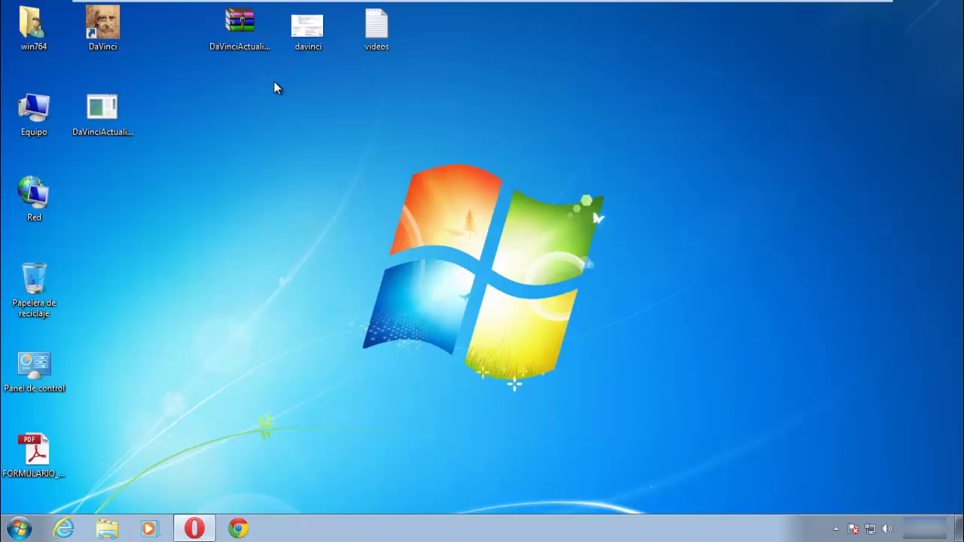
Step: Run DaVinciActualizador with permission to make changes, and update DaVinci in C:\Program Files (x86)\DaVinci\bin to version 2.3.0.2
click(115, 119)
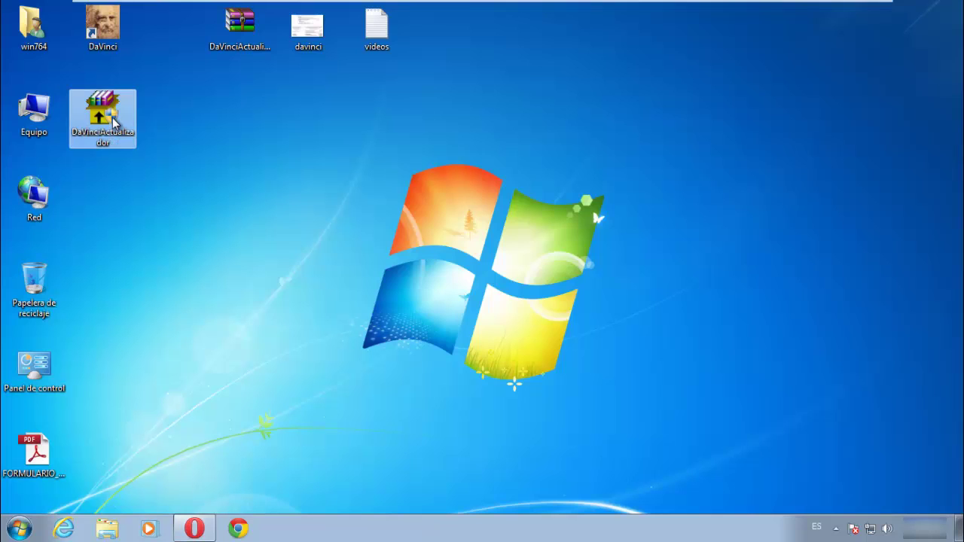
double_click(114, 119)
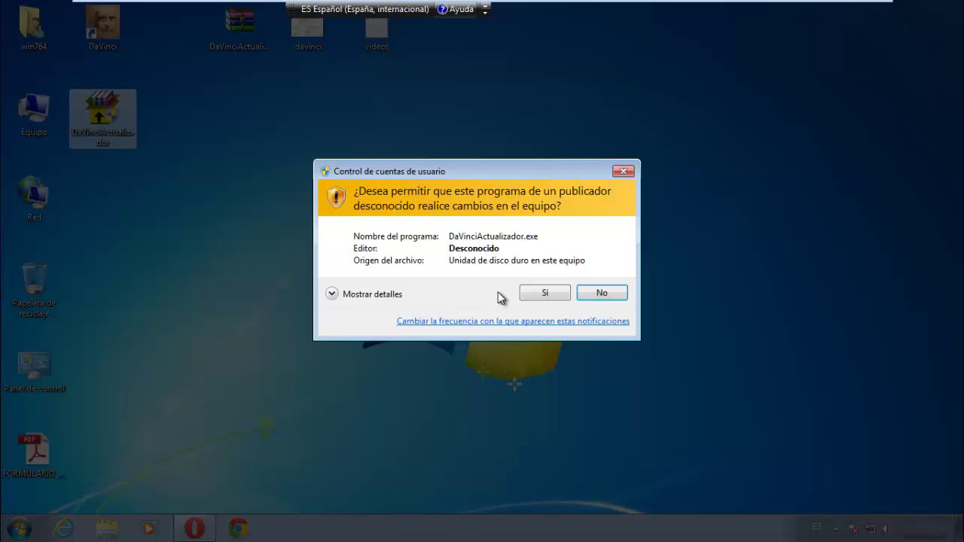
click(543, 296)
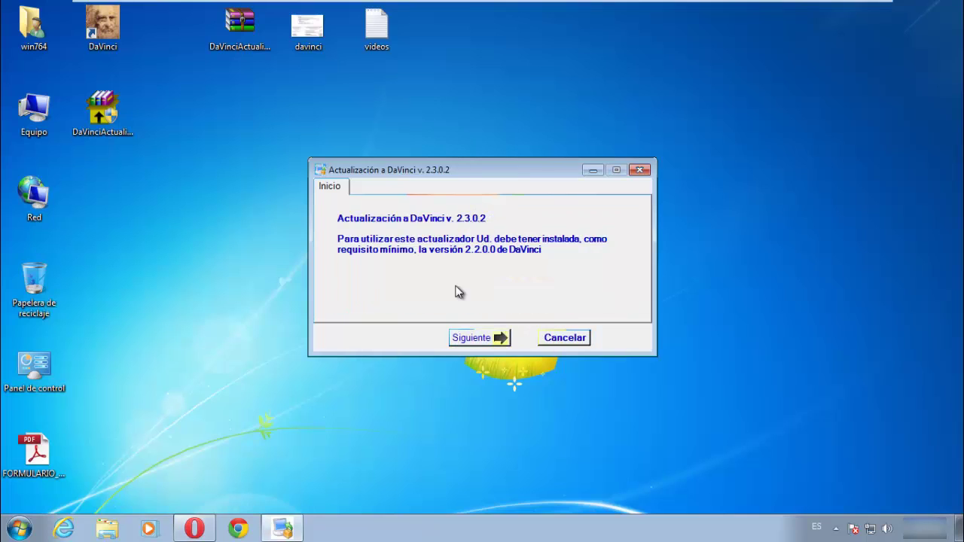
click(479, 345)
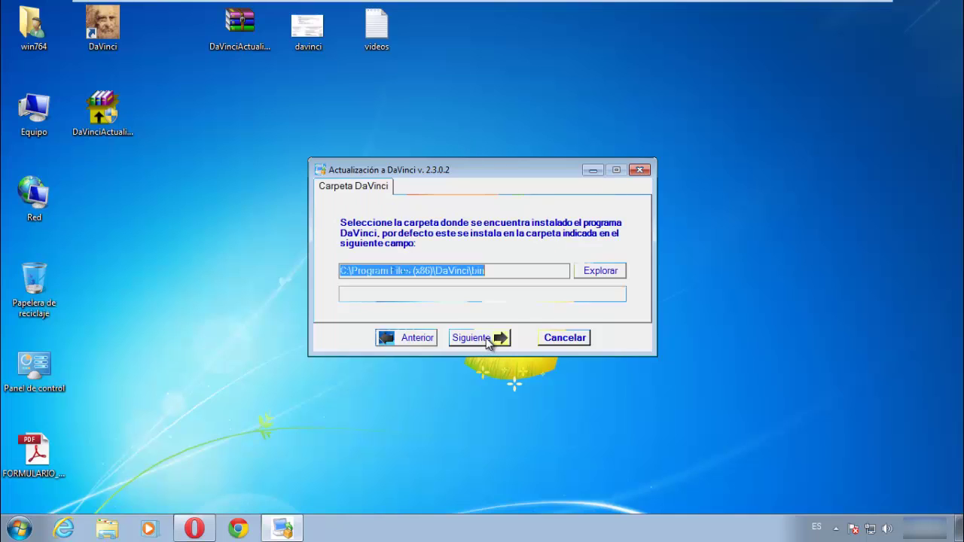
click(487, 340)
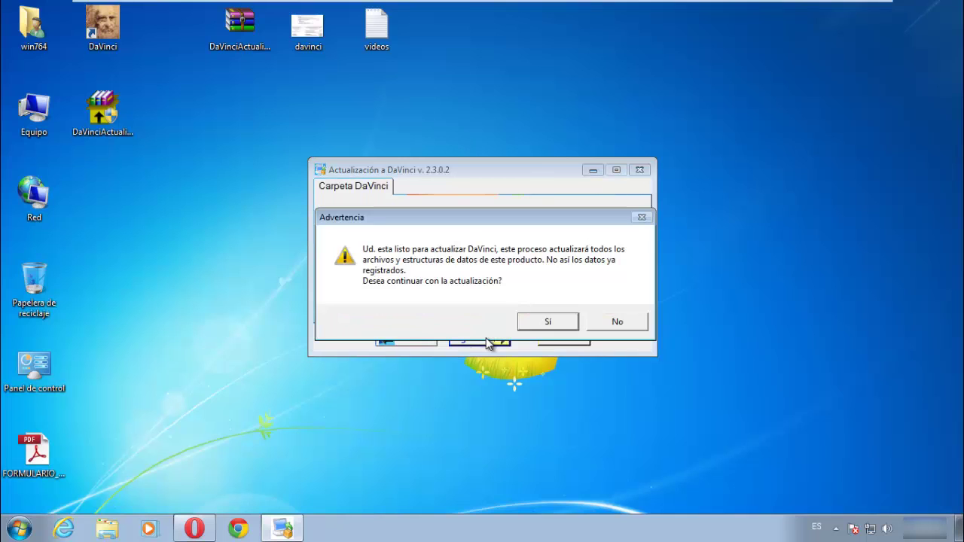
click(530, 328)
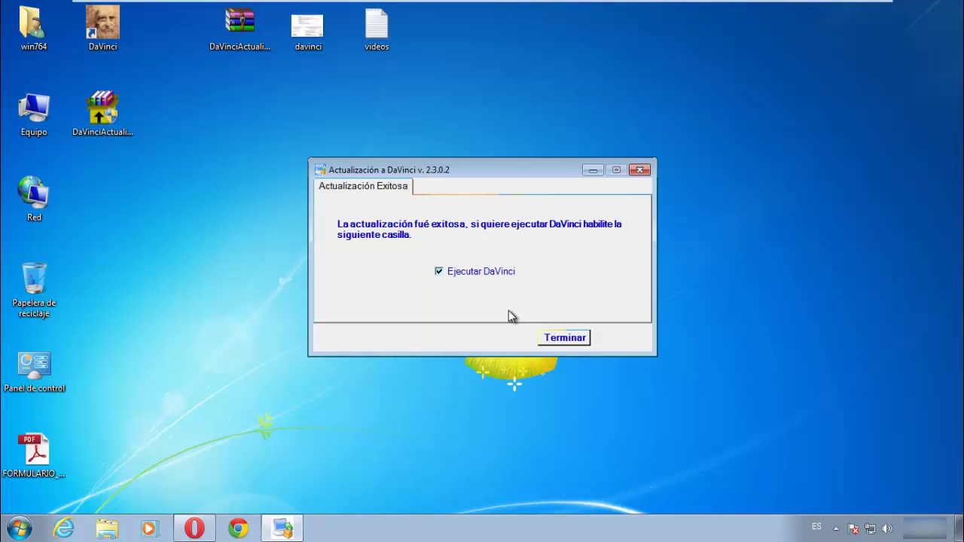
Step: Finish the updater with Ejecutar DaVinci enabled, and log in as AGENTE with the account password
click(569, 343)
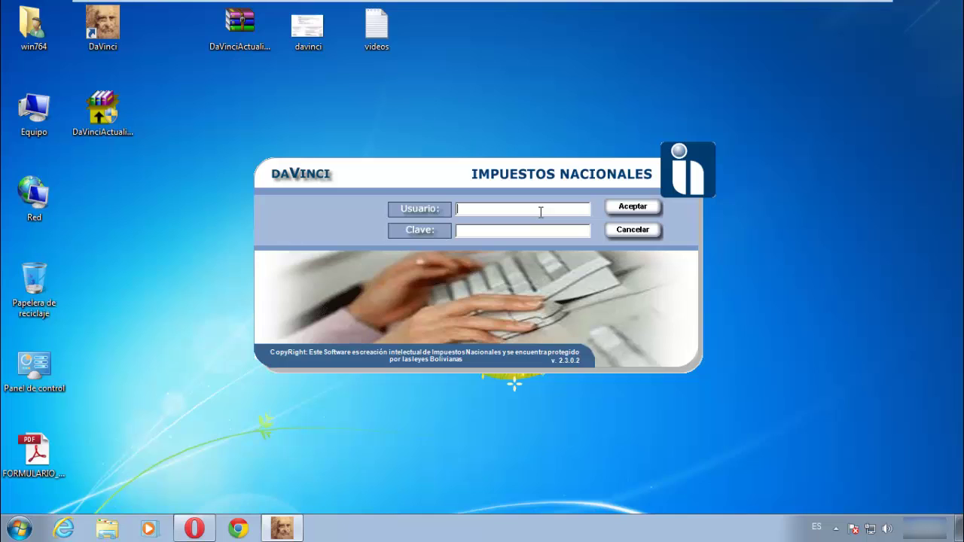
text(ENTE)
text(******)
click(633, 207)
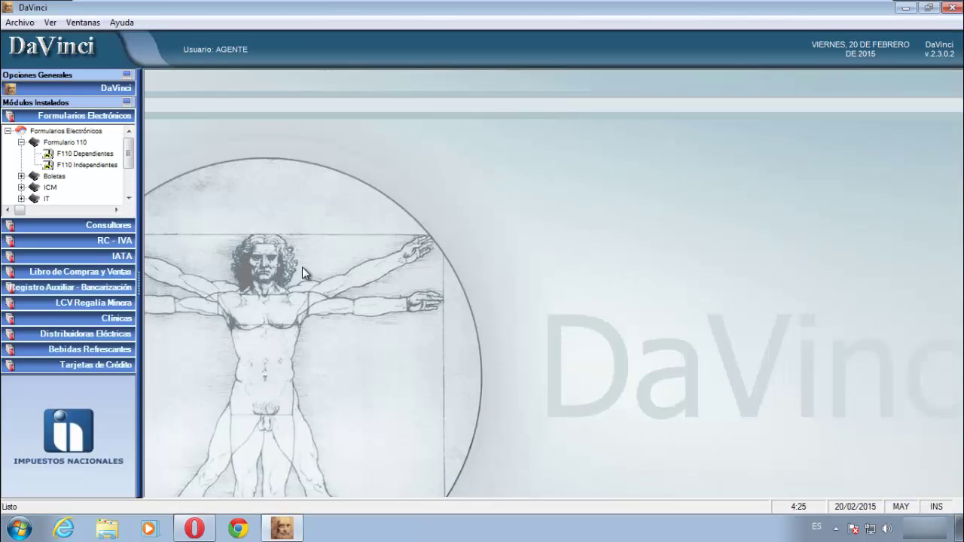
Step: Review the Bancarización, LCV Regalía Minera, Formularios Electrónicos and RC-IVA modules, expanding Formulario 110 and Medios Magnéticos
click(121, 289)
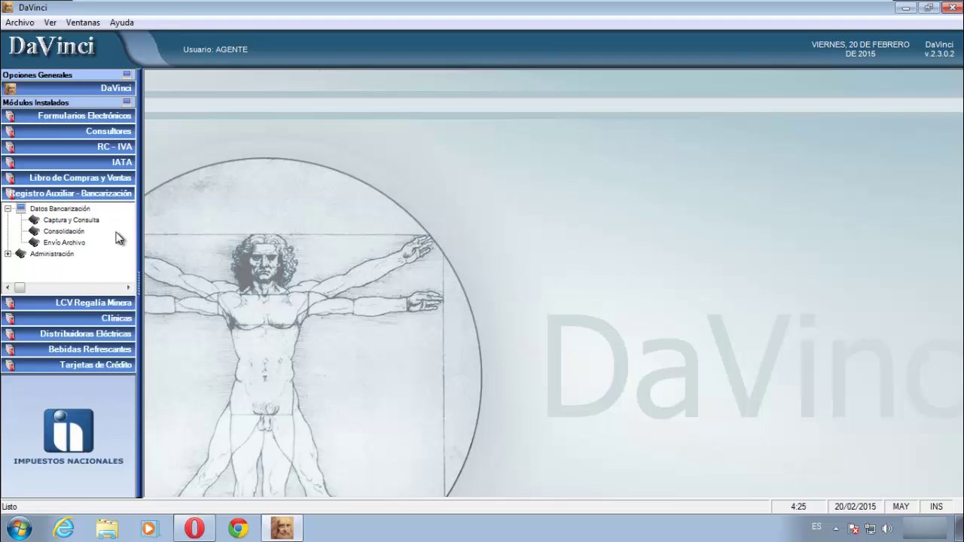
click(117, 304)
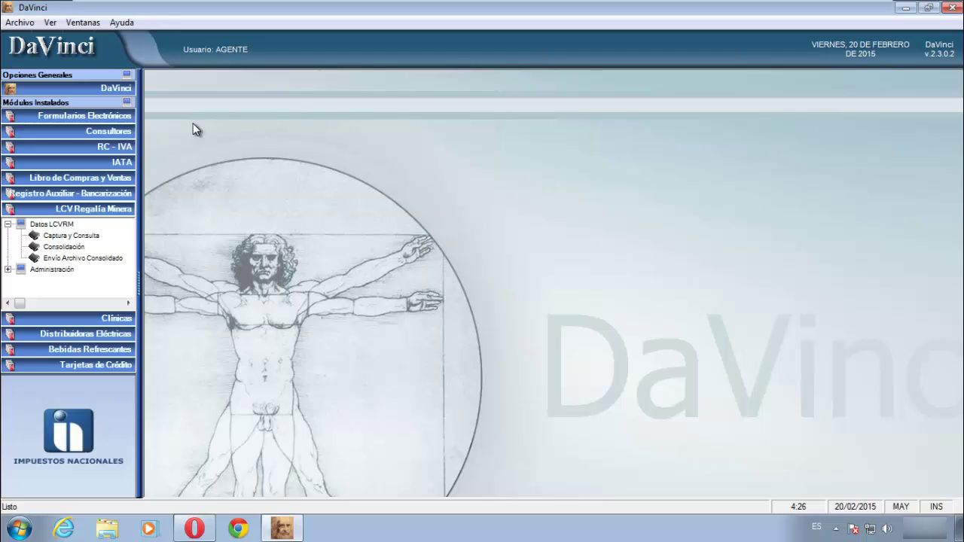
click(125, 119)
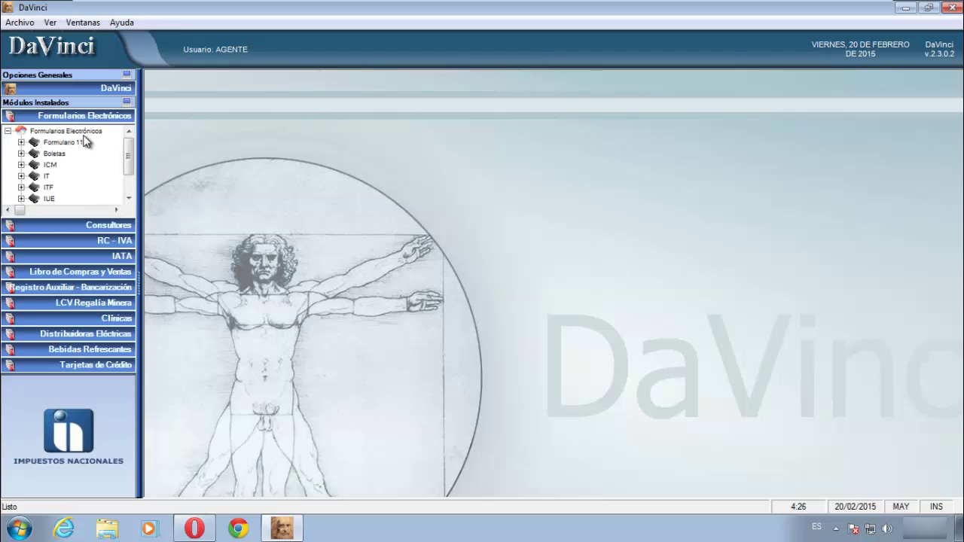
click(22, 142)
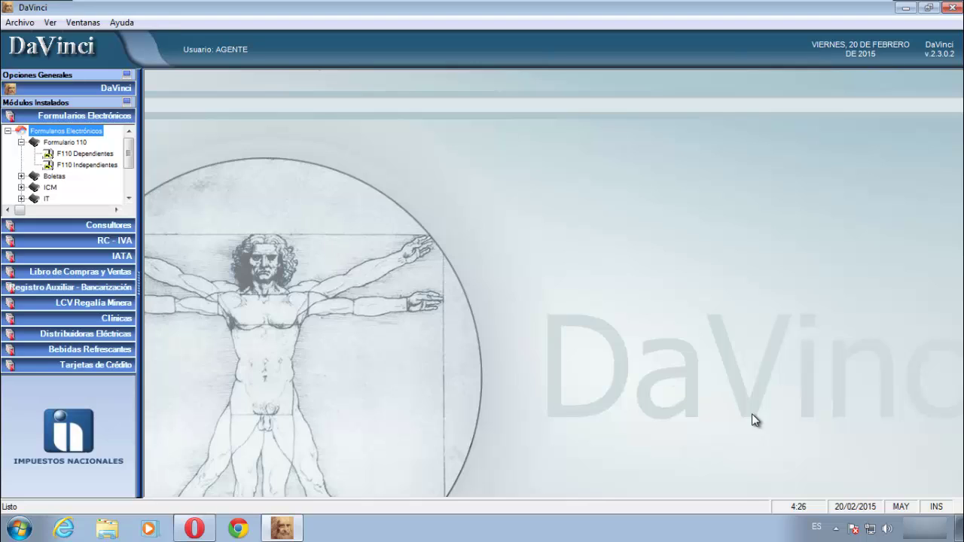
click(120, 243)
click(21, 173)
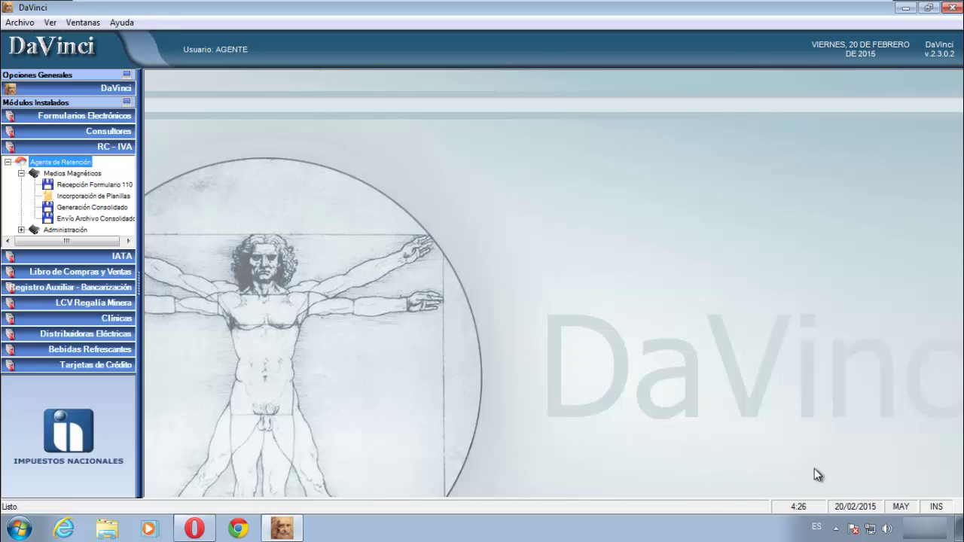
Step: Minimize DaVinci, open the SQL Server service manager, and move its window higher on the desktop
click(836, 528)
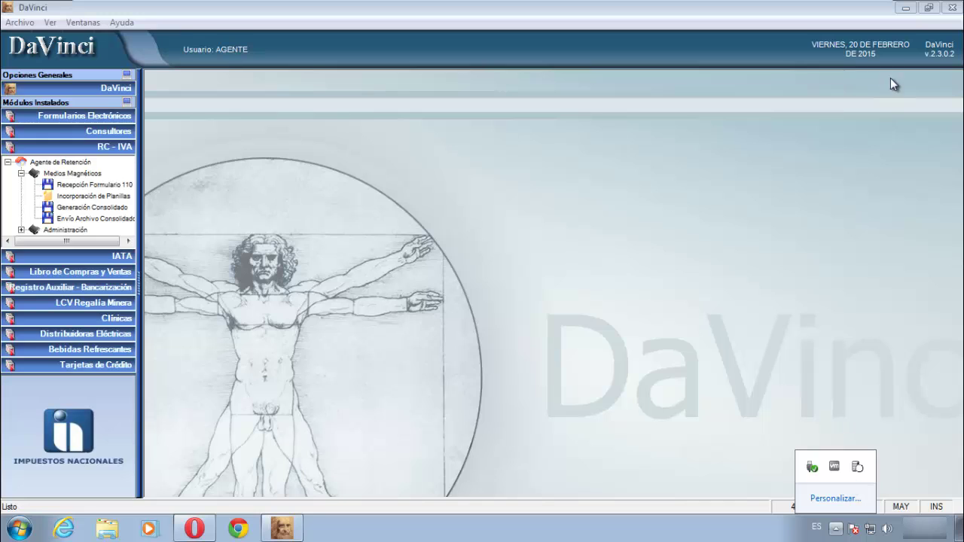
click(906, 8)
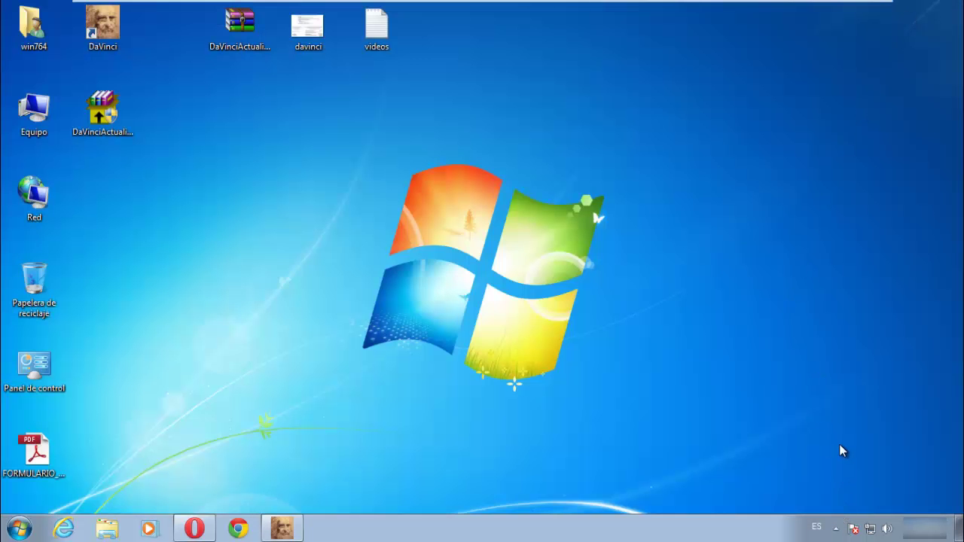
click(835, 529)
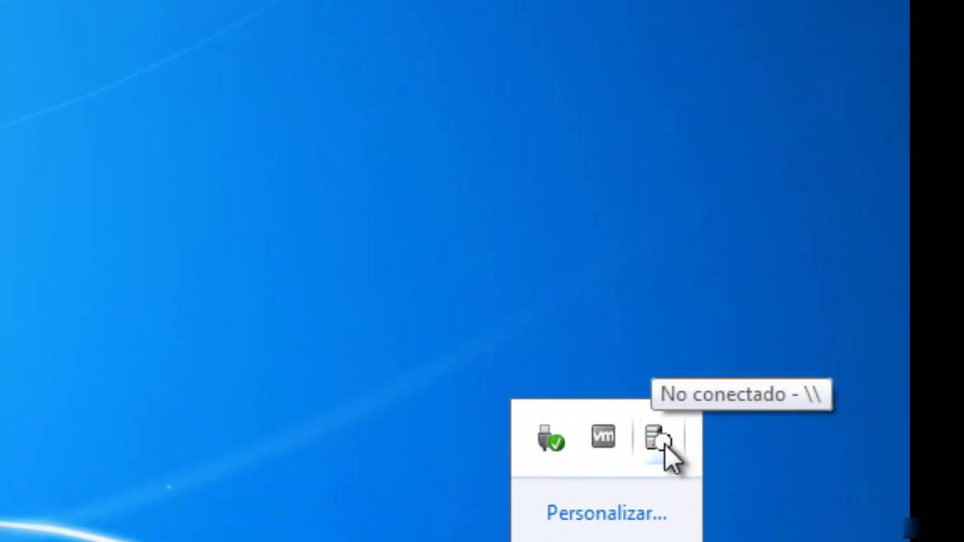
double_click(632, 440)
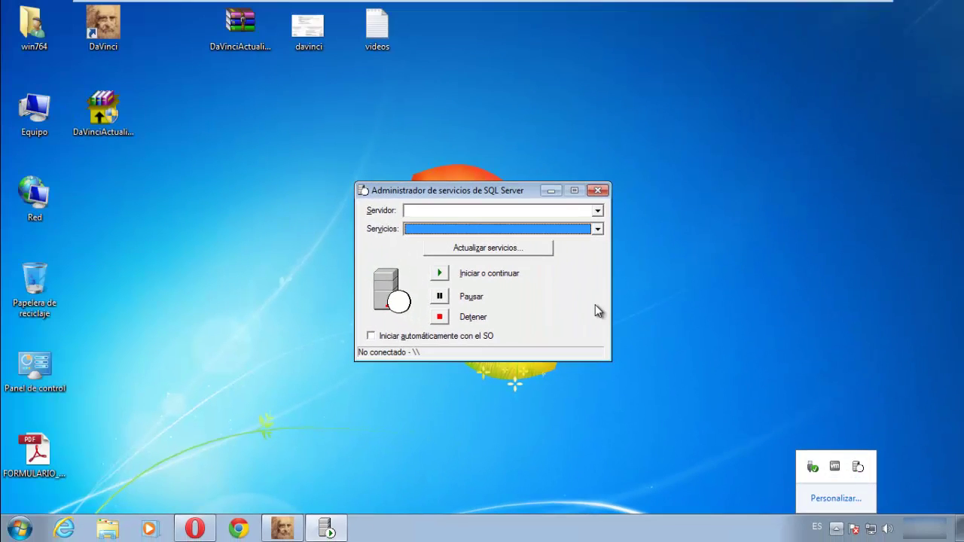
click(836, 529)
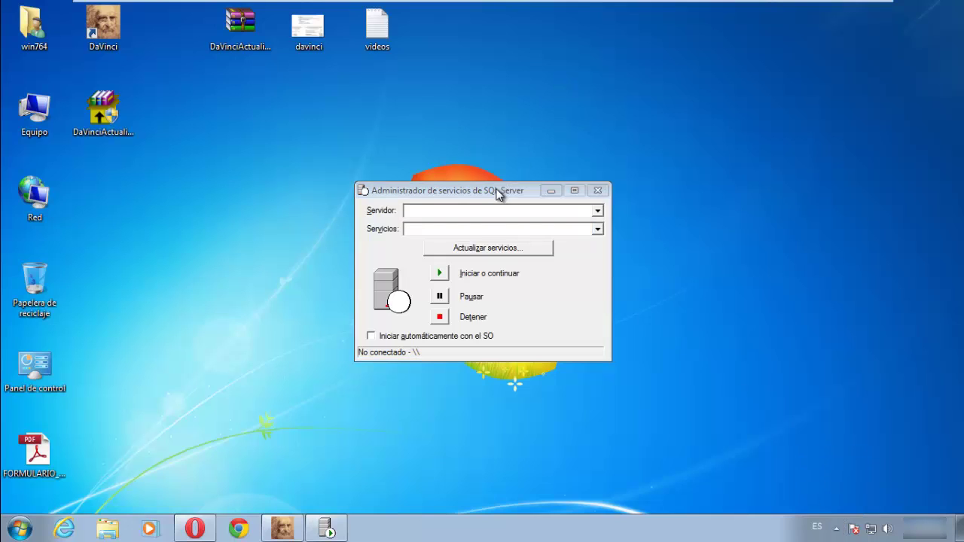
drag(497, 189, 465, 104)
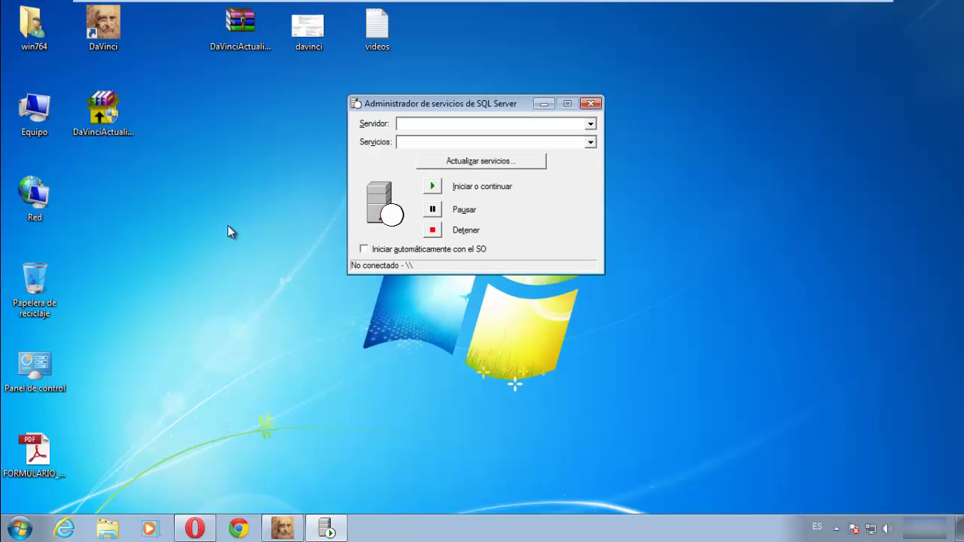
Step: Check the computer name in the system properties of Equipo, and close the properties window
right_click(52, 125)
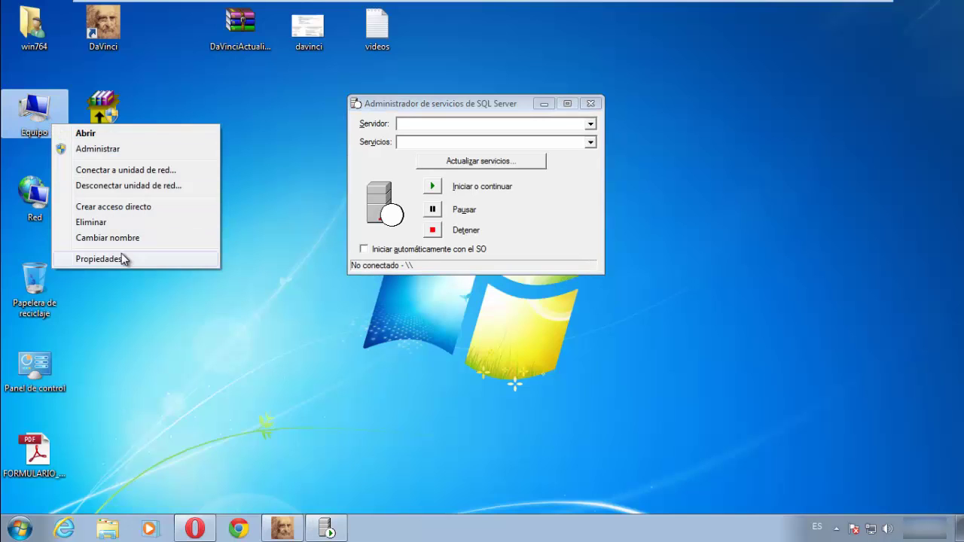
click(98, 259)
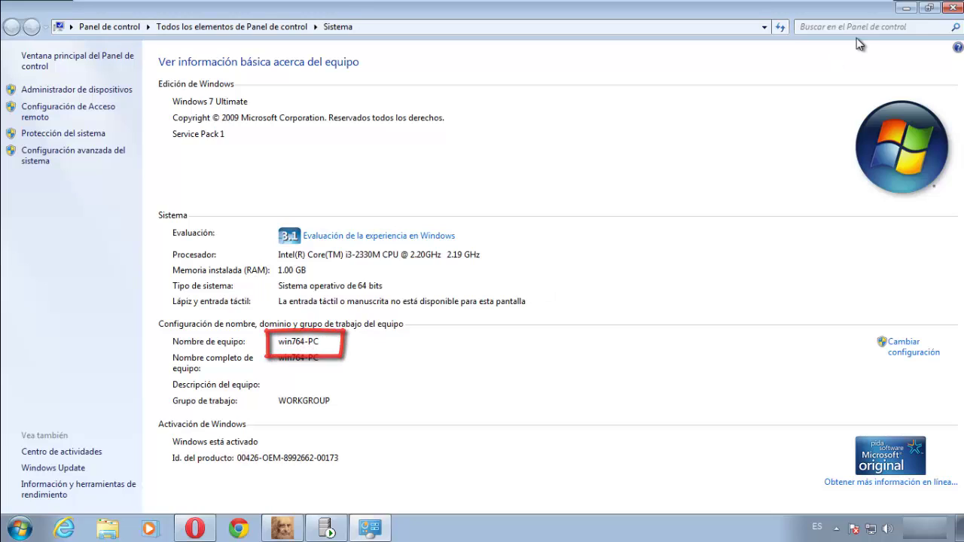
click(953, 9)
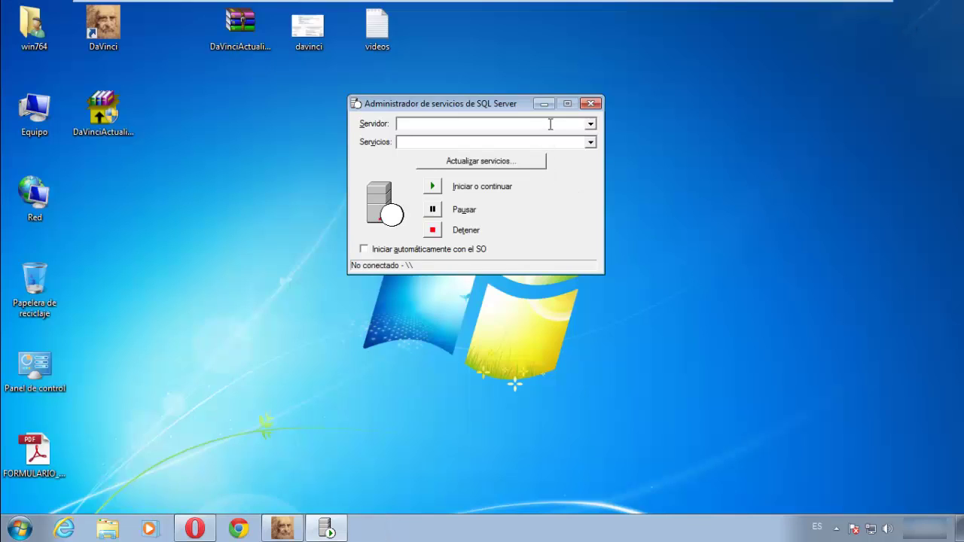
Step: Set the service manager's server to WIN764-PC with the SQL Server service, and close the manager
text(WIN764-PC)
key(Tab)
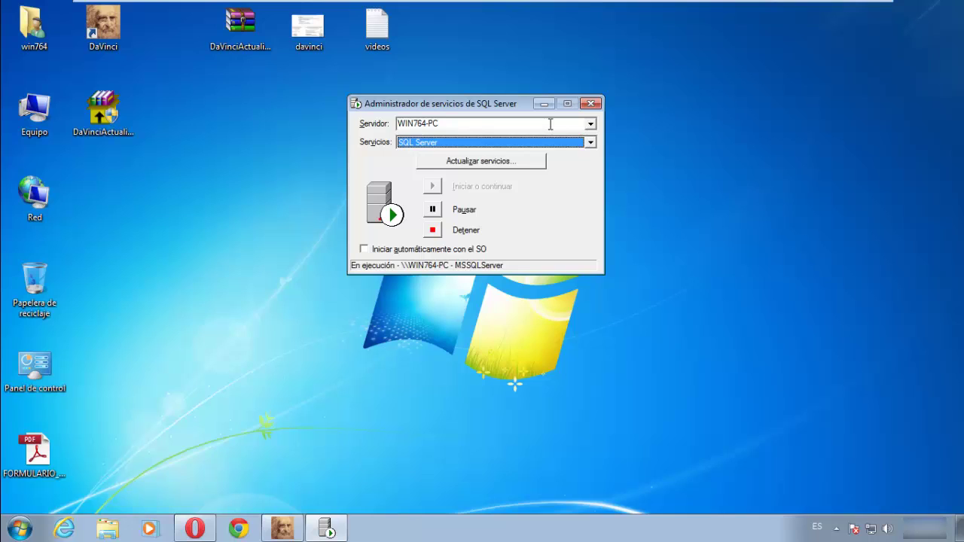
click(589, 104)
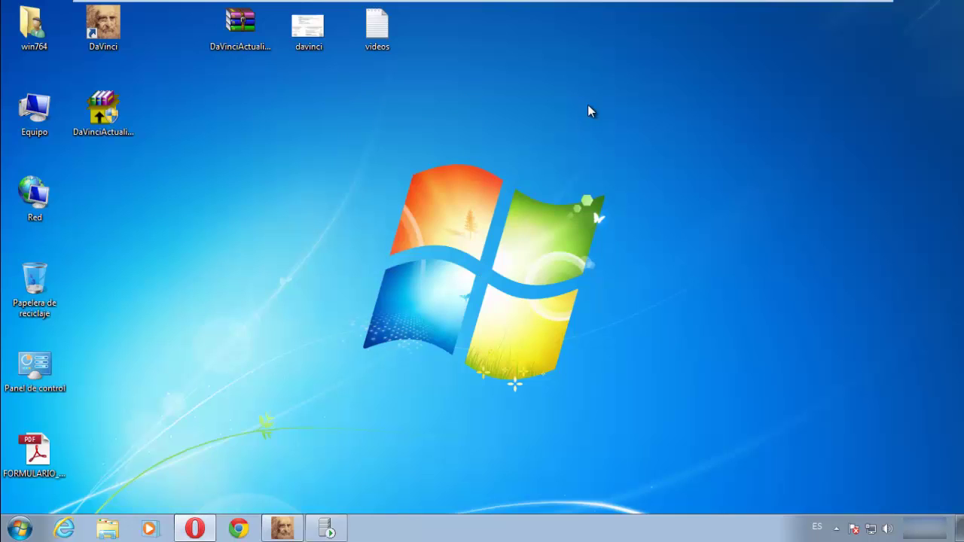
Step: Reopen the SQL Server service manager to check the service's status, and close it again
click(836, 528)
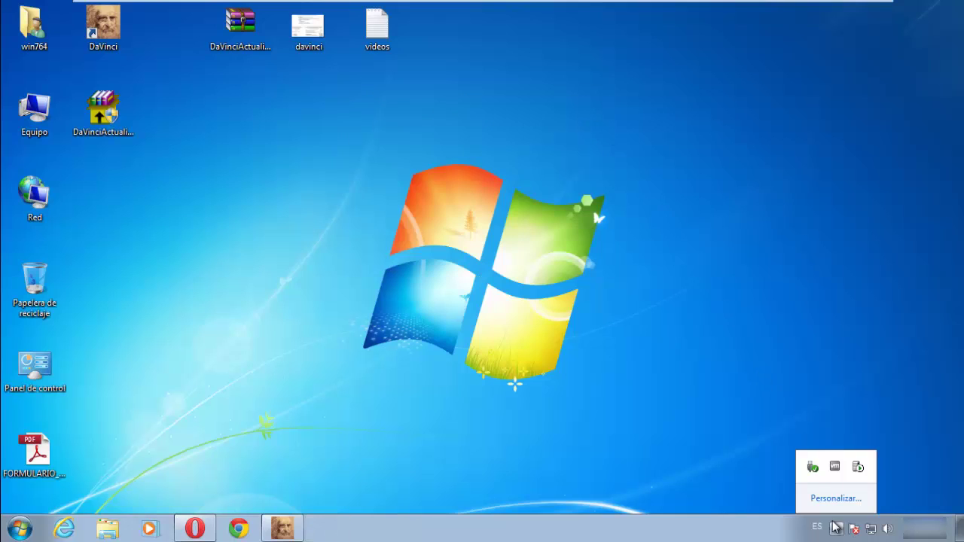
double_click(859, 469)
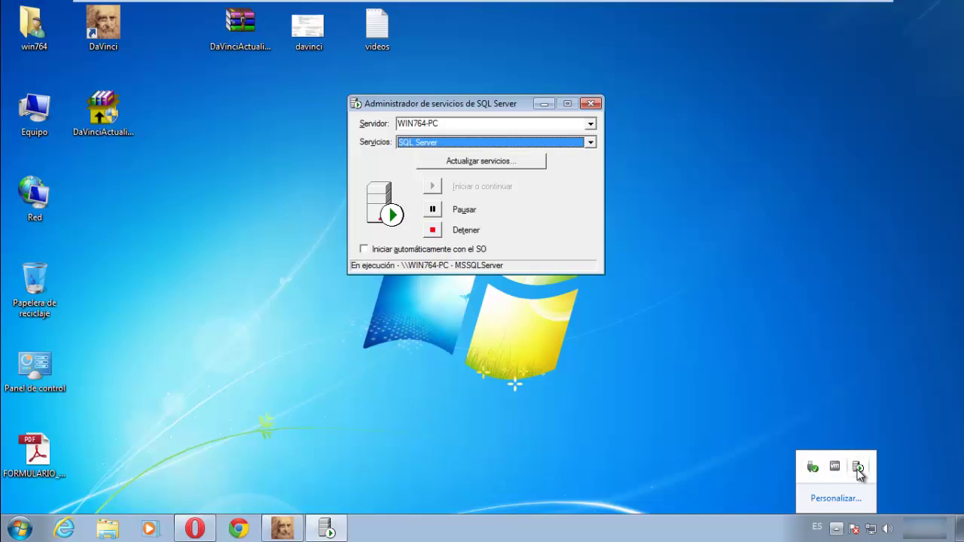
click(593, 106)
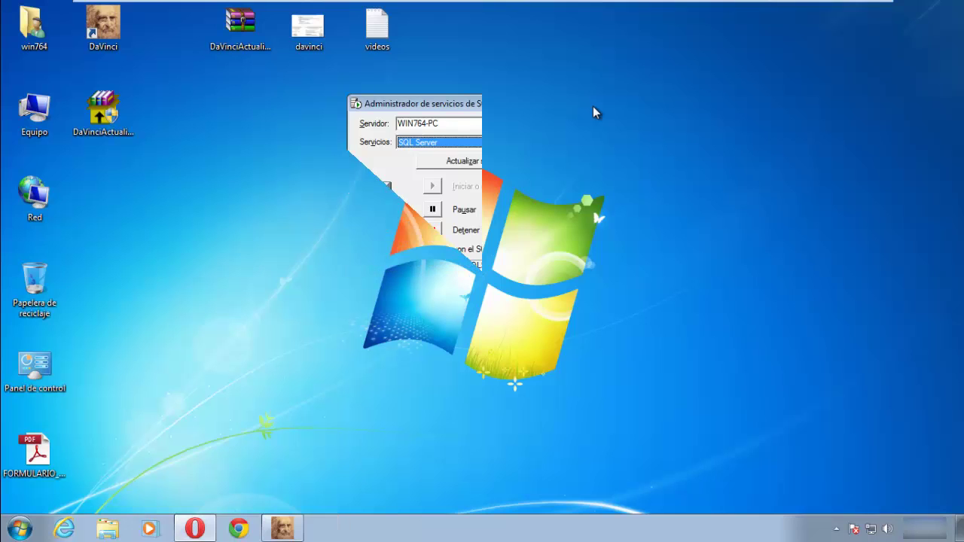